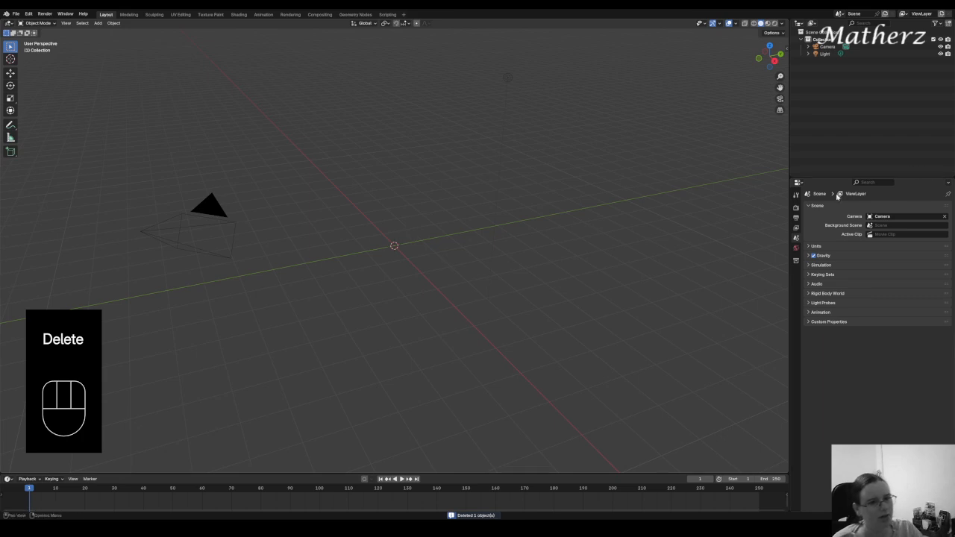
Step: Set the scene's render engine to Cycles
left_click(796, 207)
left_click(880, 207)
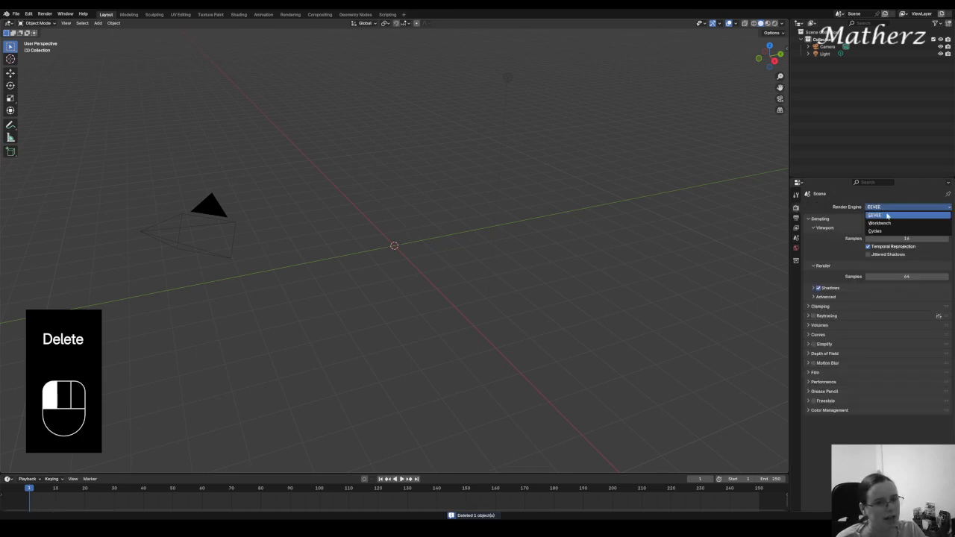
left_click(889, 230)
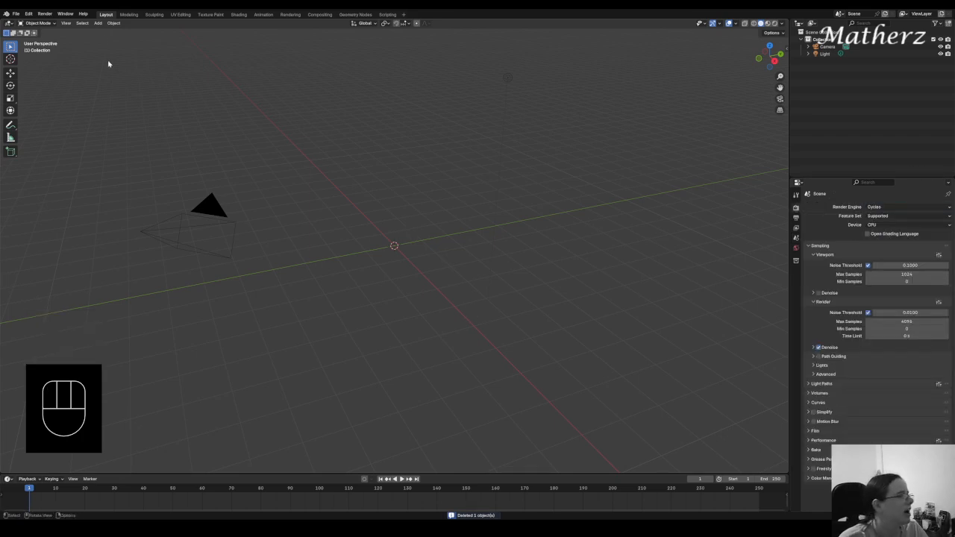
Step: Add a mesh circle at the origin and scale it up uniformly about 3 times
left_click(98, 24)
mouse_move(112, 31)
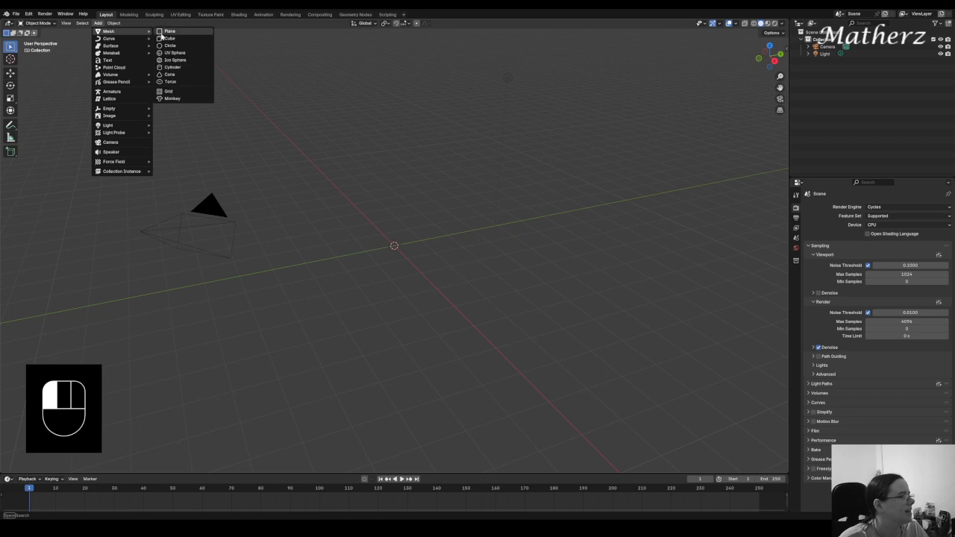
left_click(177, 45)
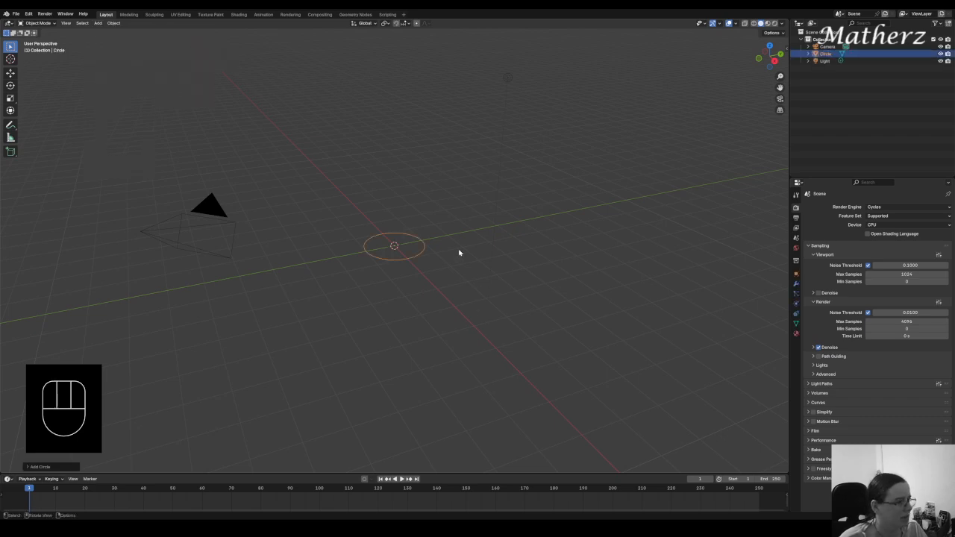
key("s")
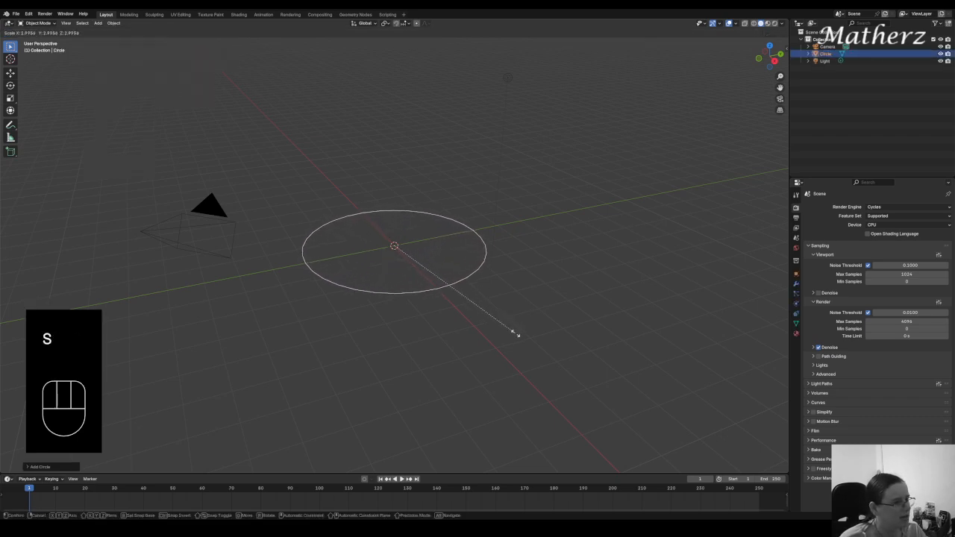
left_click(517, 334)
scroll(433, 305, "up", 5)
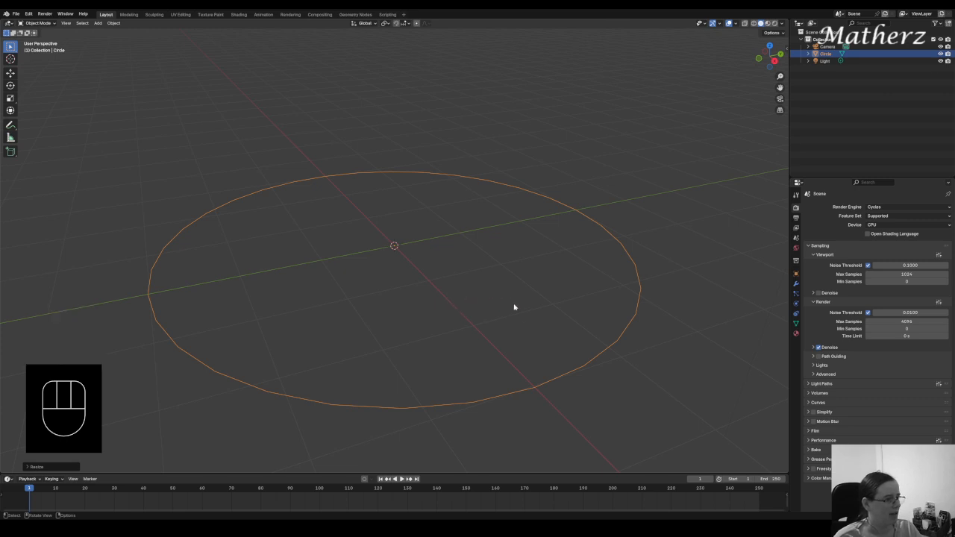
Step: Enter Edit Mode on the circle and fill its outline with a face
middle_click_drag(514, 305, 496, 324)
left_click(36, 23)
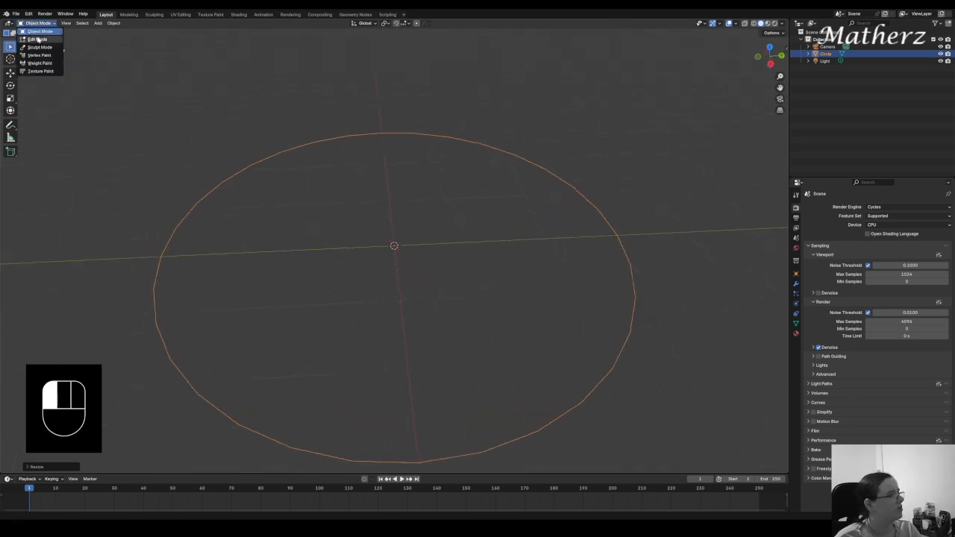
left_click(39, 40)
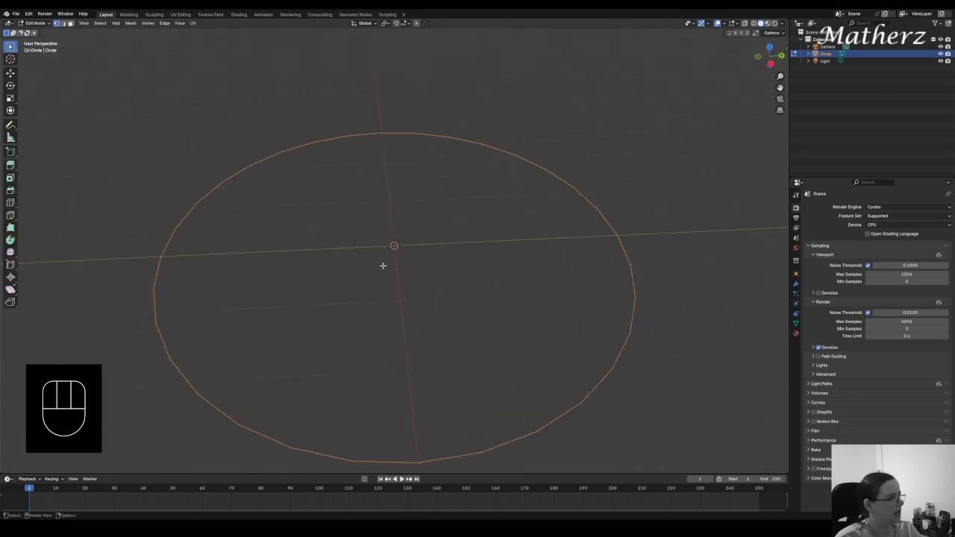
key("f")
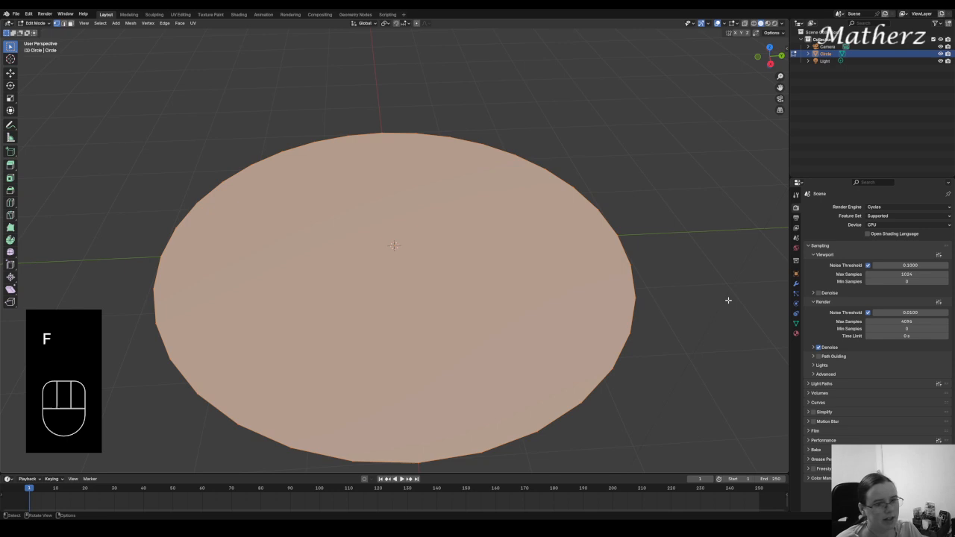
Step: Create a new material on the disc with metallic 1.0 and roughness 0 for a mirror surface
left_click(796, 333)
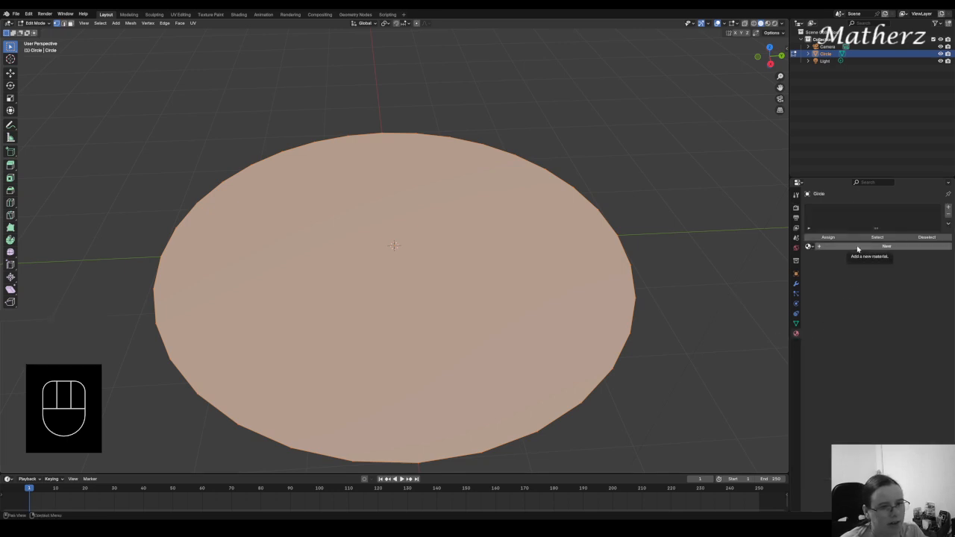
left_click(857, 247)
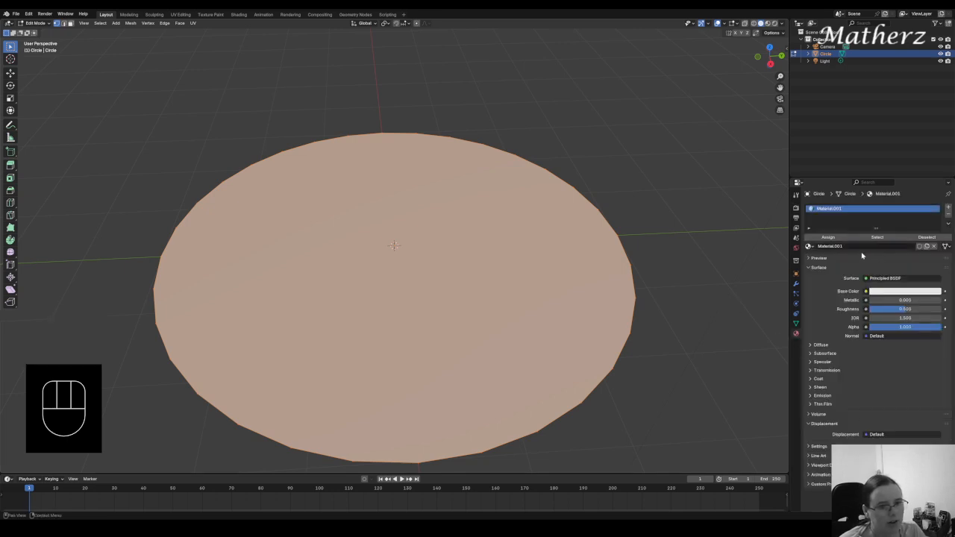
left_click(890, 279)
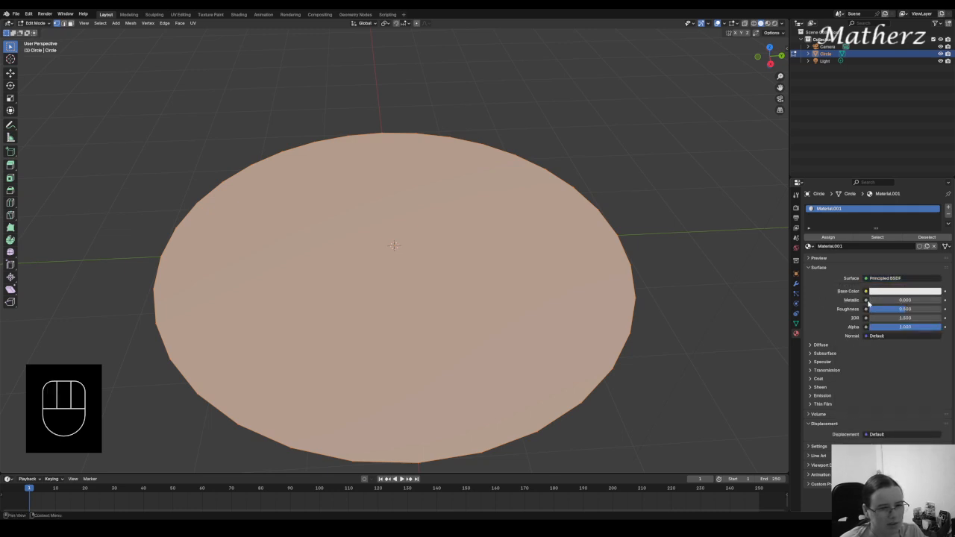
left_click_drag(895, 299, 858, 310)
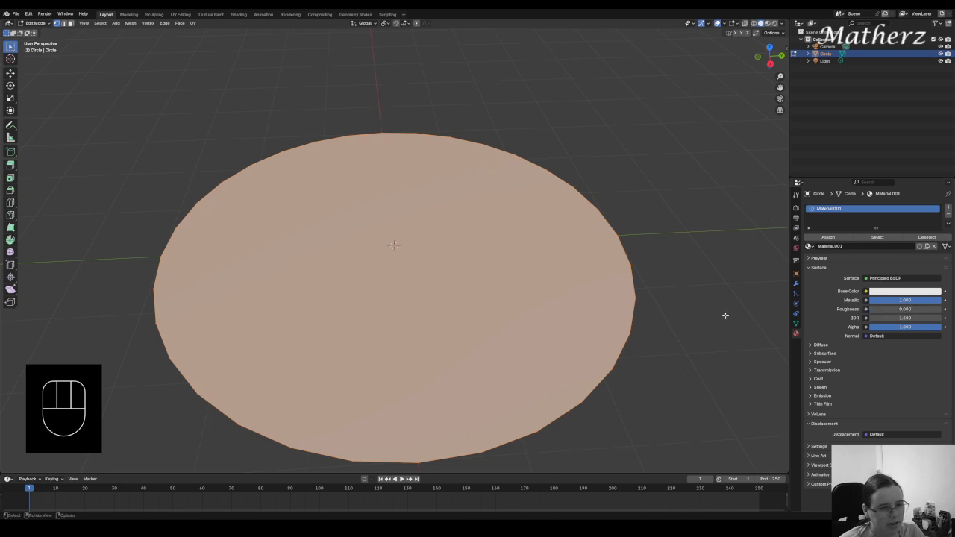
Step: Return to Object Mode and display the mirror disc with material preview shading
left_click(774, 23)
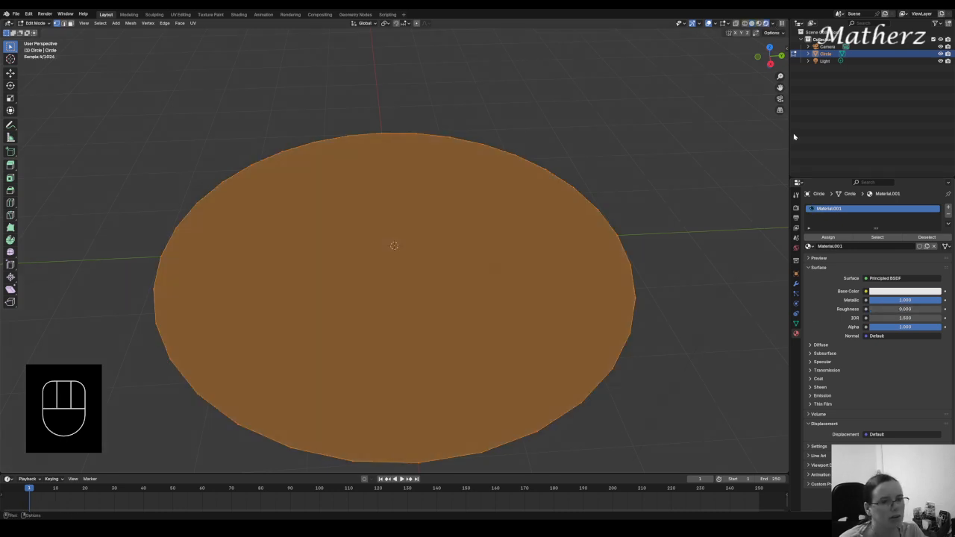
left_click(36, 23)
left_click(39, 31)
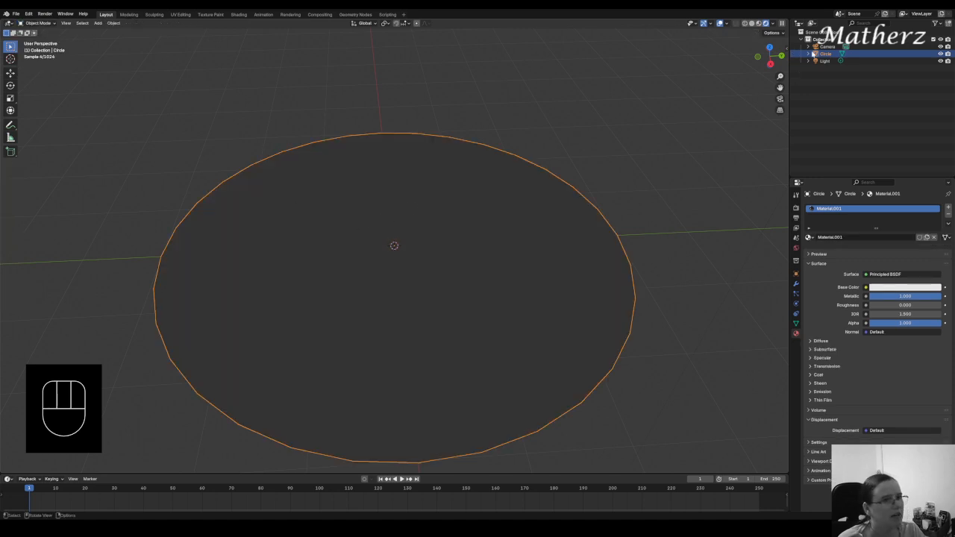
left_click(759, 25)
middle_click_drag(430, 271, 291, 181)
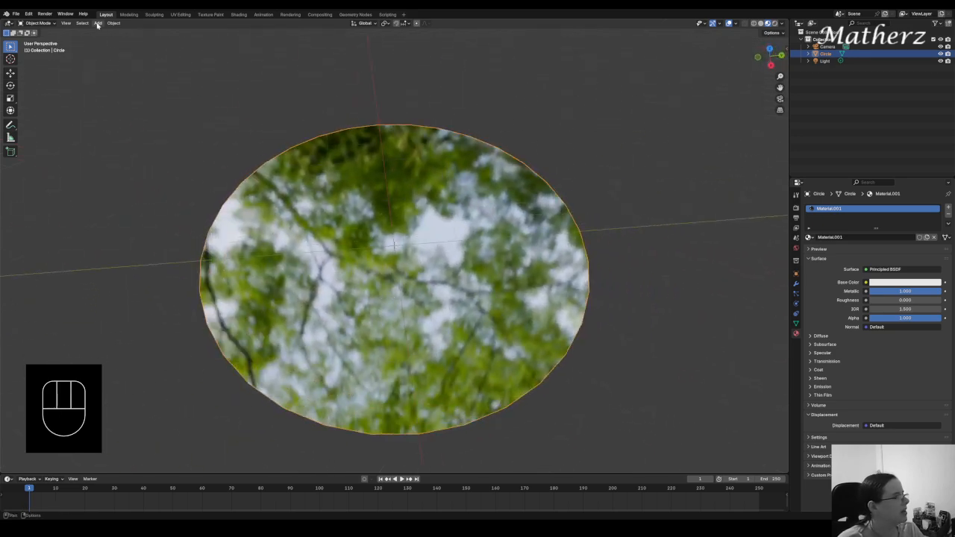
Step: Try a torus scaled up about 3.8 times as the mirror's frame, and delete it
left_click(98, 23)
mouse_move(107, 32)
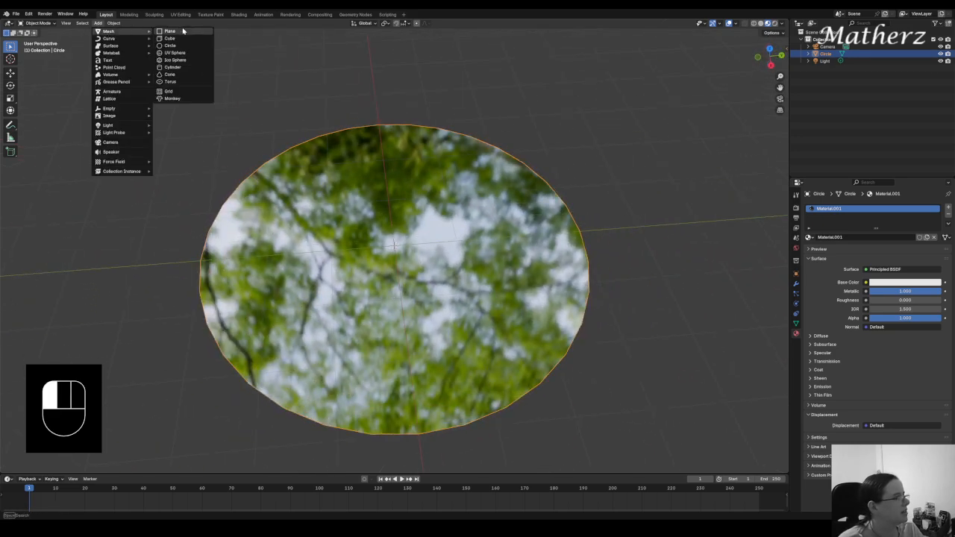
left_click(189, 83)
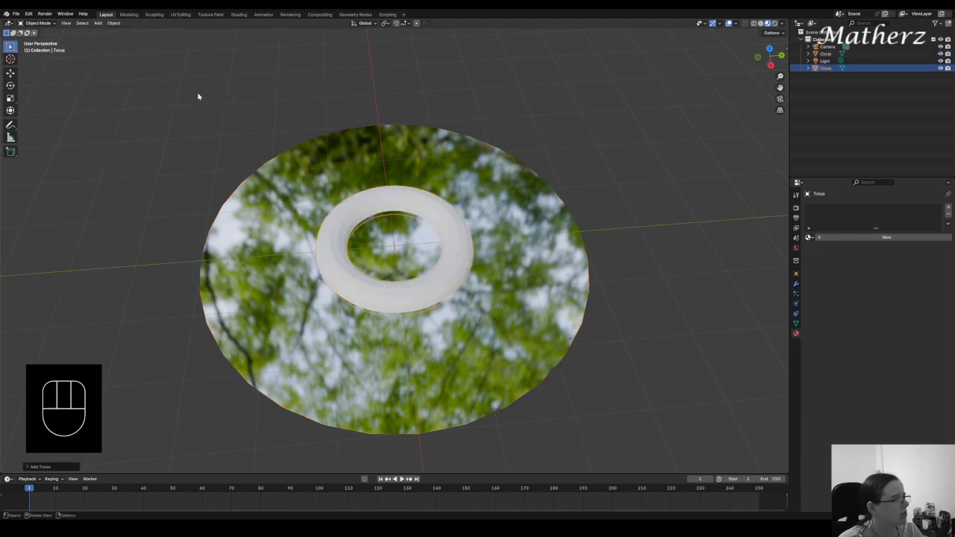
key("s")
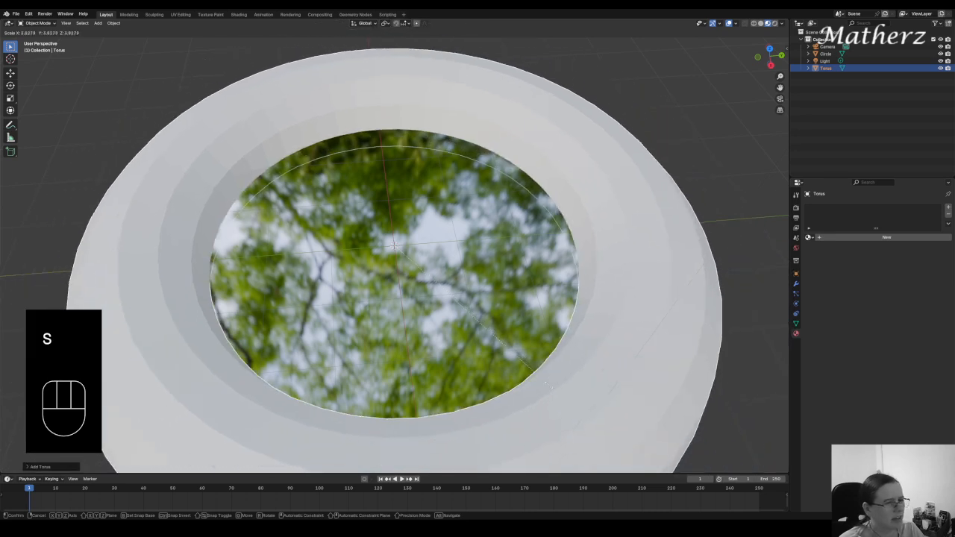
left_click(548, 386)
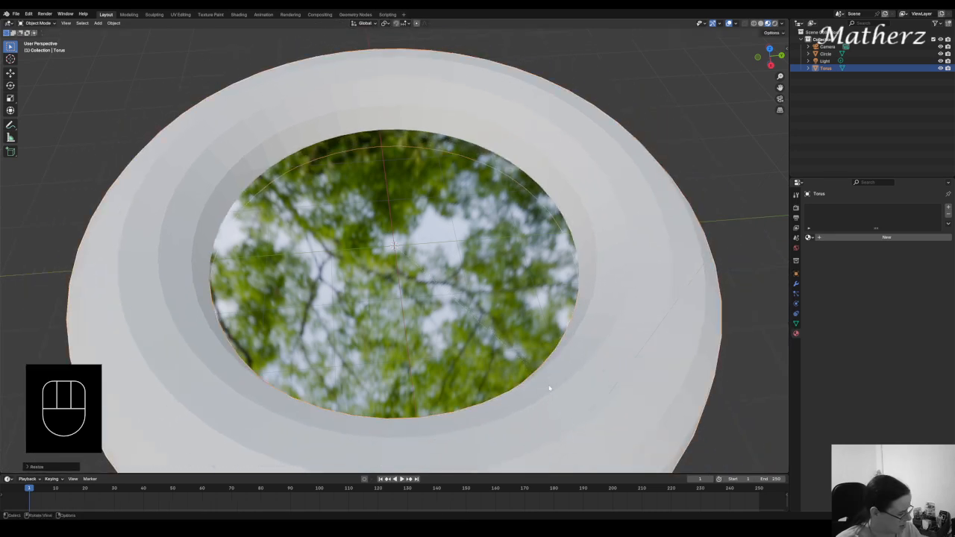
key("Delete")
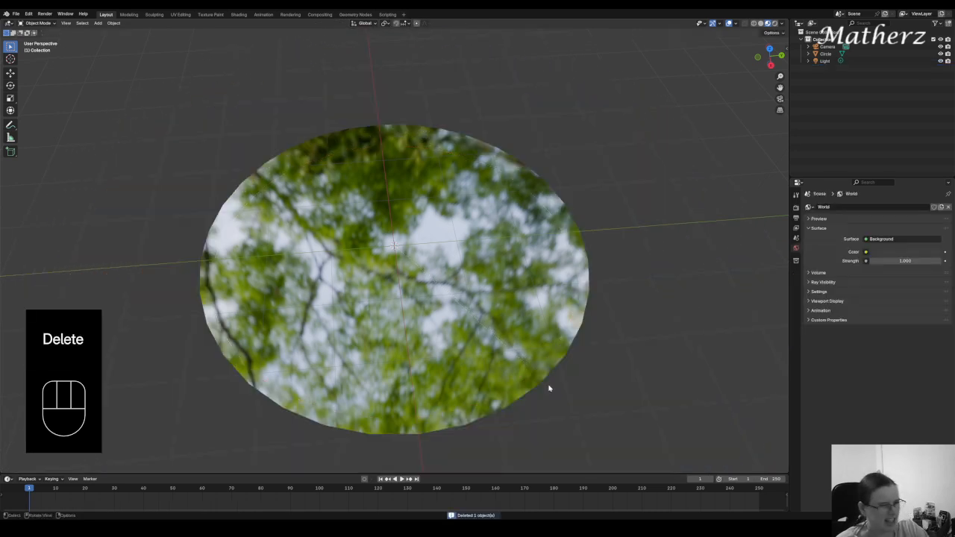
Step: Add a second mesh circle at the origin and scale it up to sit just inside the mirror disc's edge
left_click(98, 24)
mouse_move(109, 31)
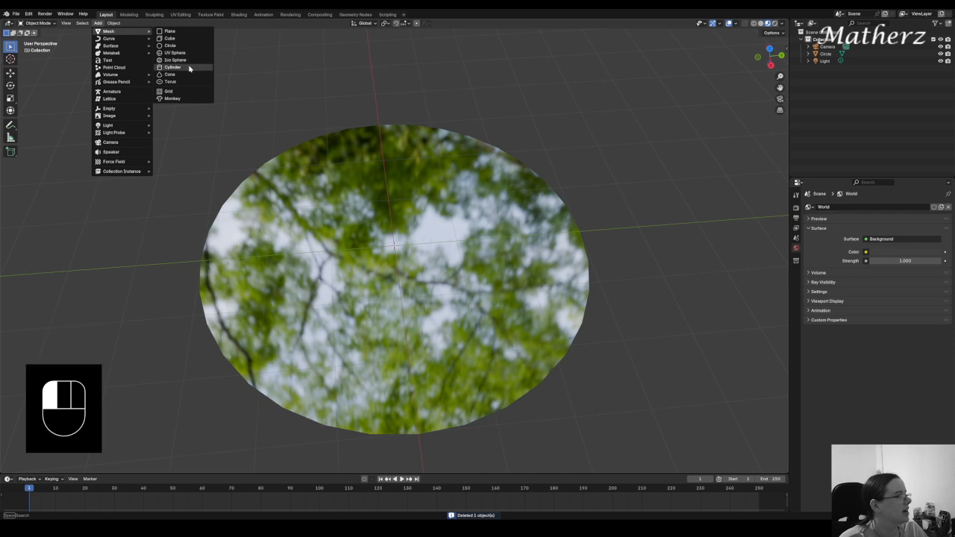
left_click(187, 46)
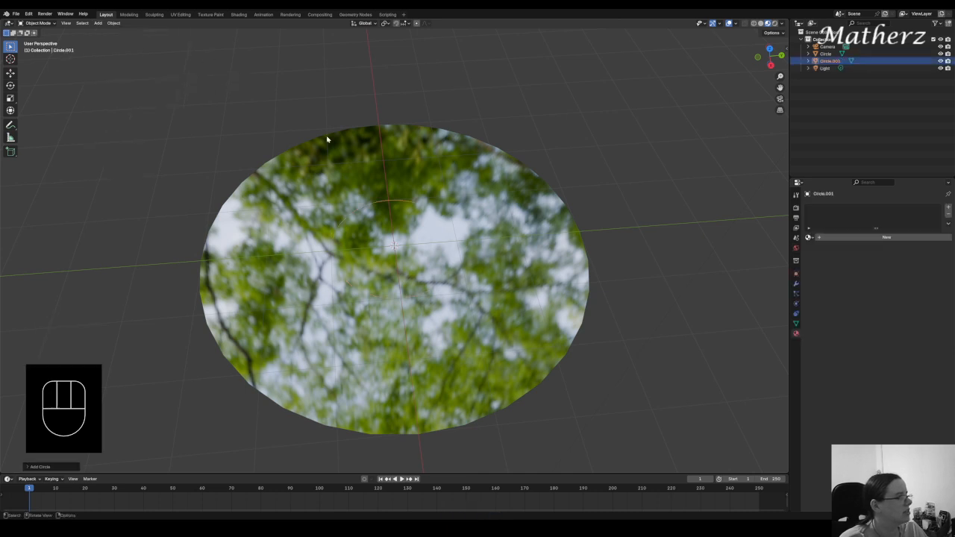
key("s")
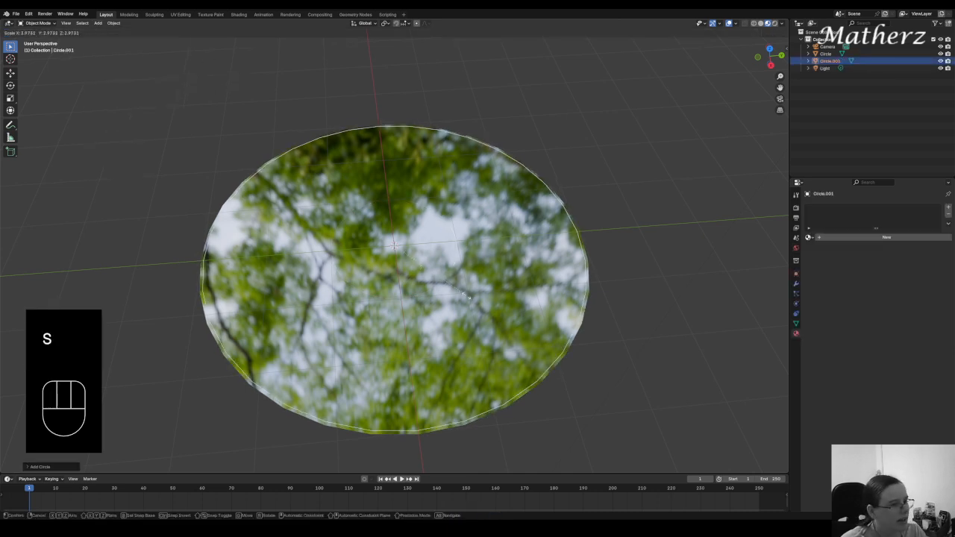
left_click(468, 296)
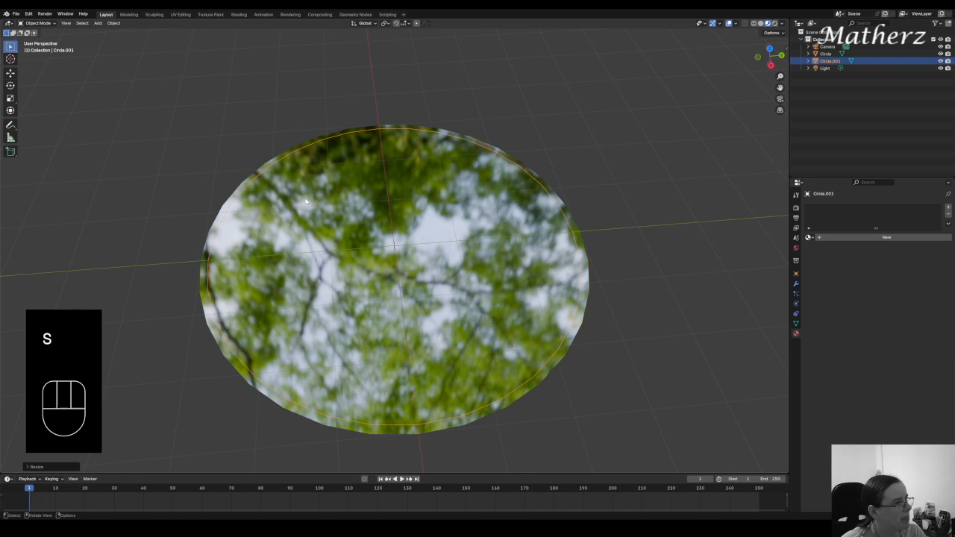
Step: In Edit Mode, extrude the second circle's outline and scale it outward about 1.1 times to form a flat ring
left_click(37, 23)
left_click(50, 39)
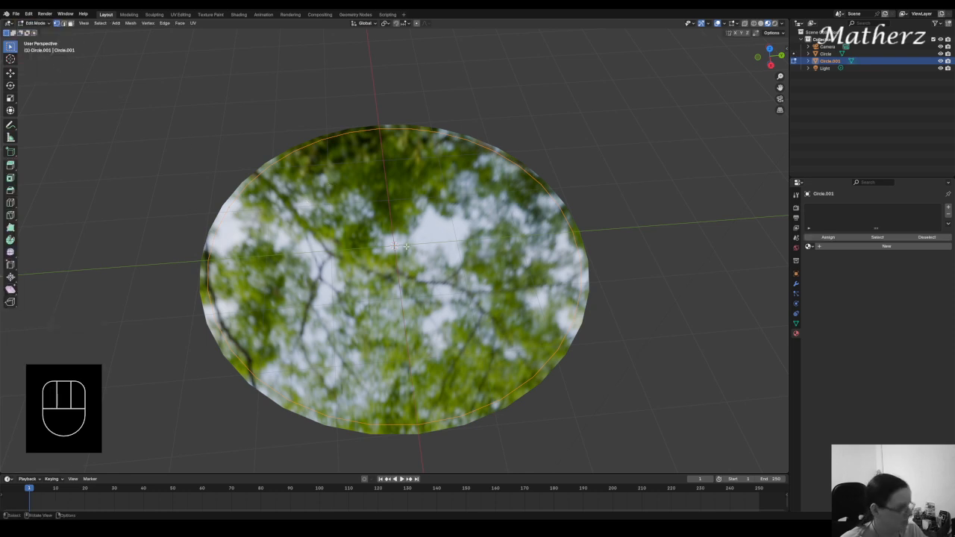
key("e")
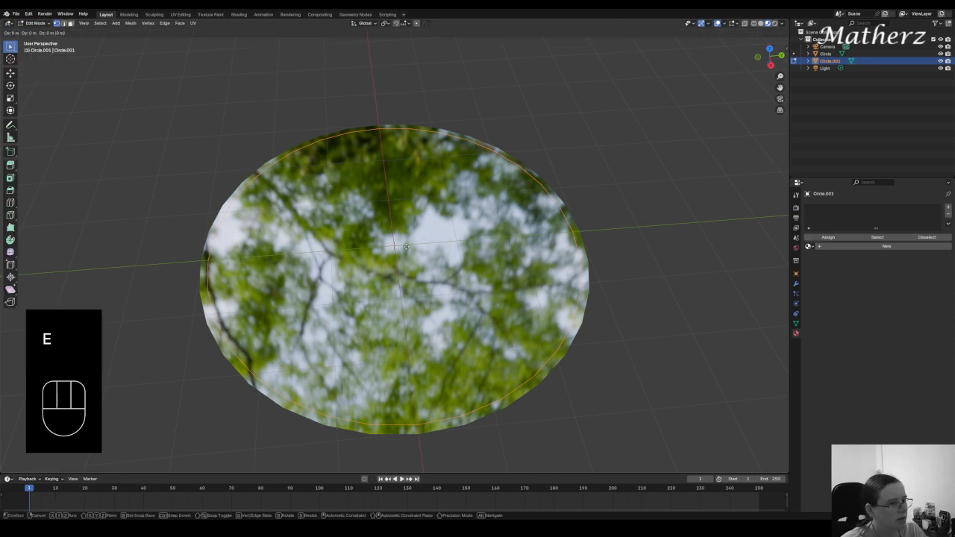
key("s")
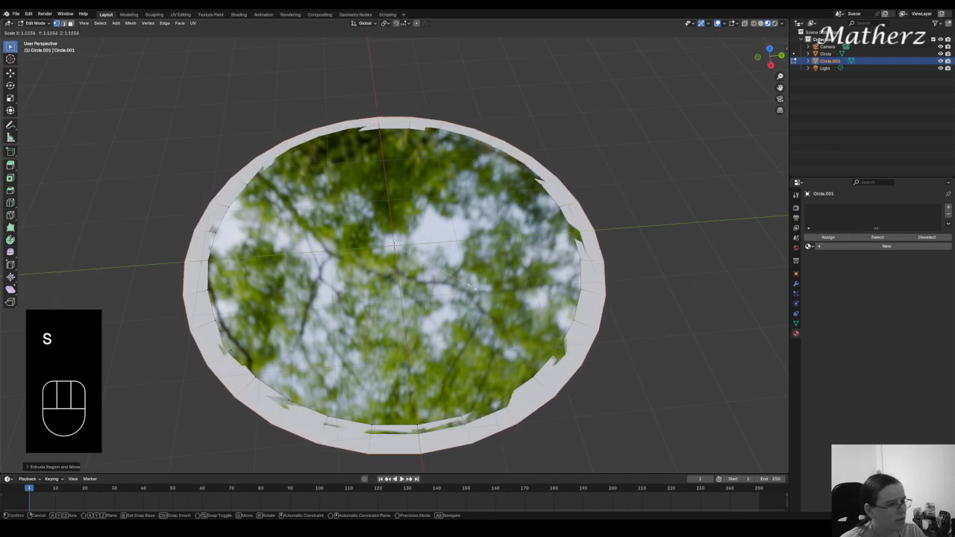
left_click(470, 286)
Step: Select the whole flat ring and extrude it upward about 0.11 m to give the frame thickness
key("a")
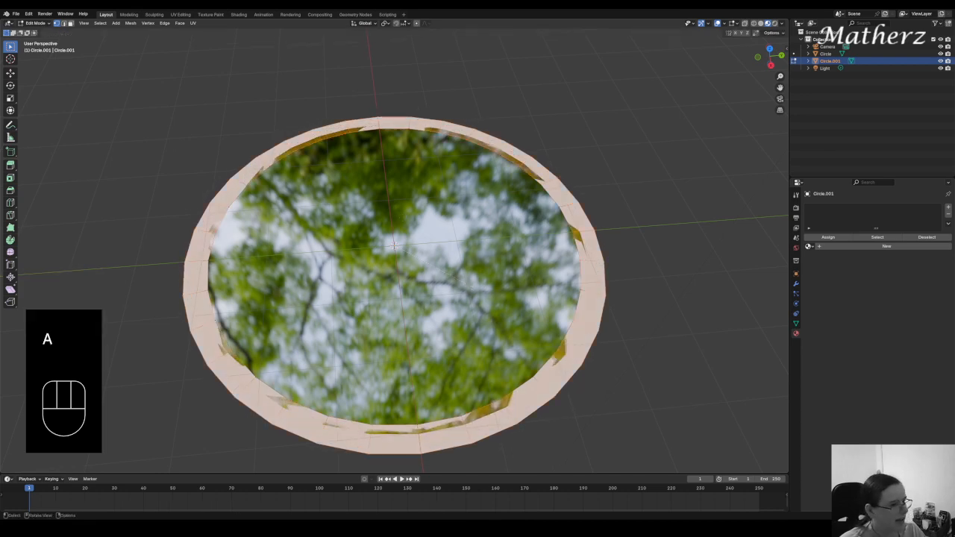
key("e")
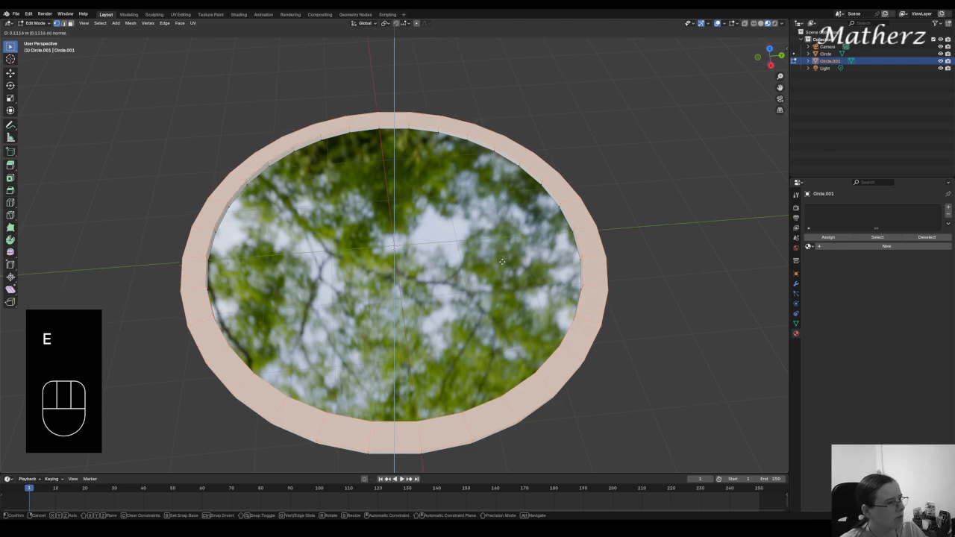
left_click(503, 262)
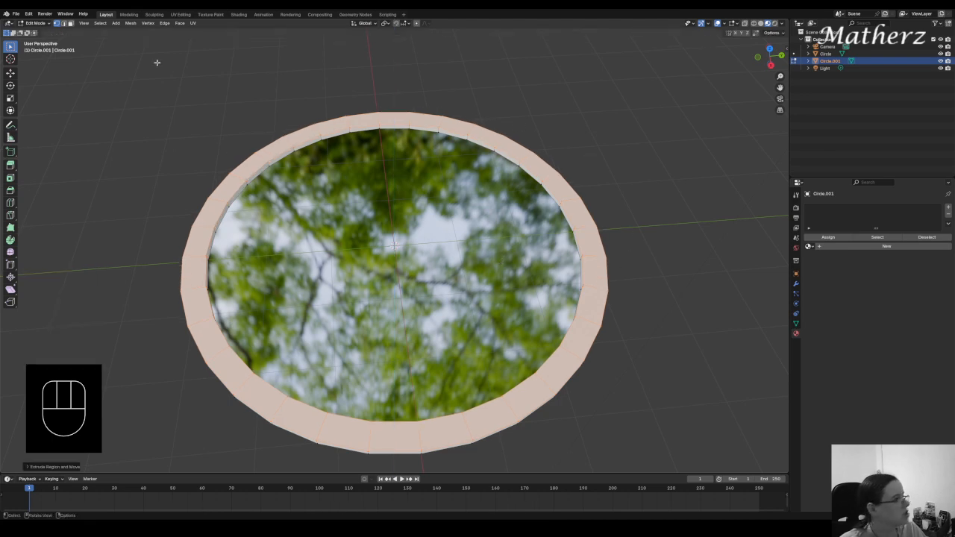
Step: Return to Object Mode and apply Shade Smooth to the ring frame
left_click(37, 23)
left_click(44, 34)
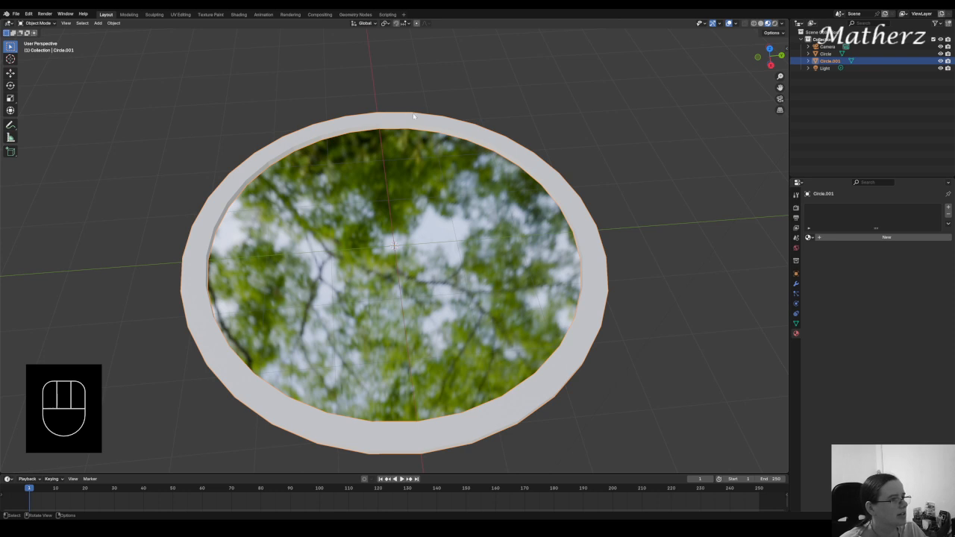
right_click(415, 116)
left_click(414, 115)
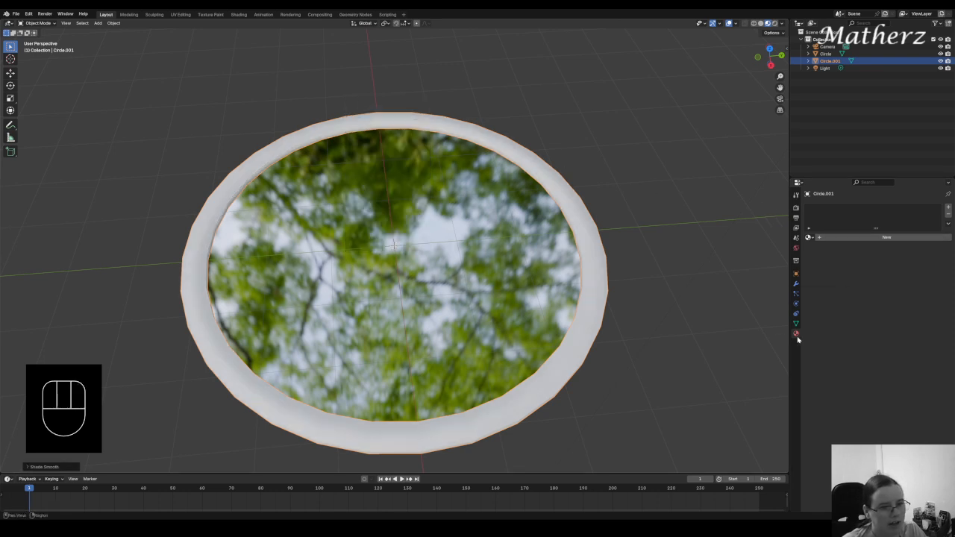
Step: Create a new material for the ring frame with an orange base colour and Metallic set to 1.000
left_click(861, 238)
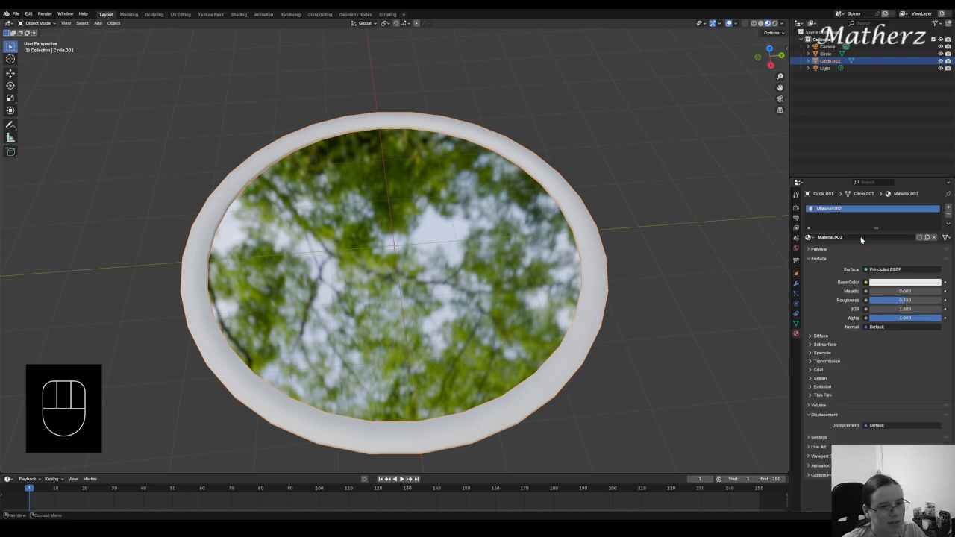
left_click(882, 283)
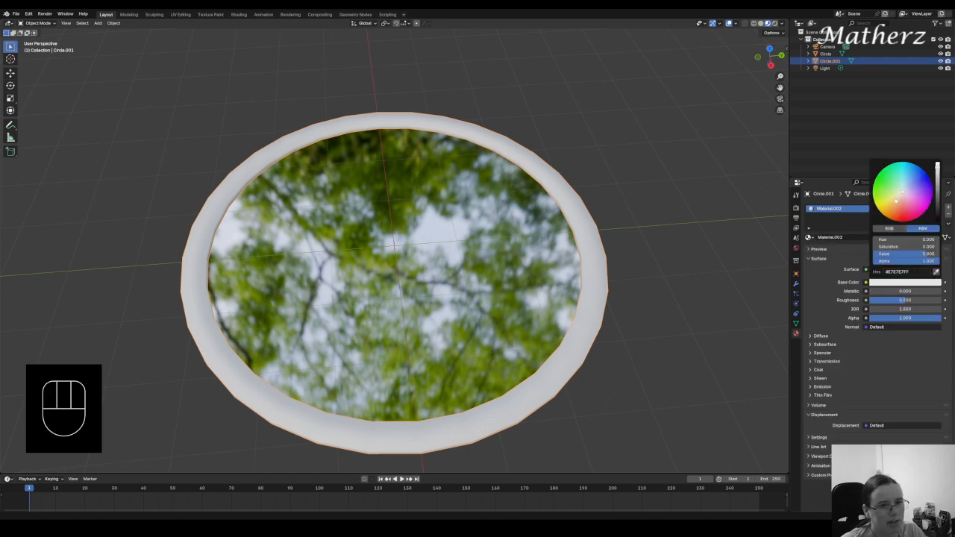
left_click(896, 200)
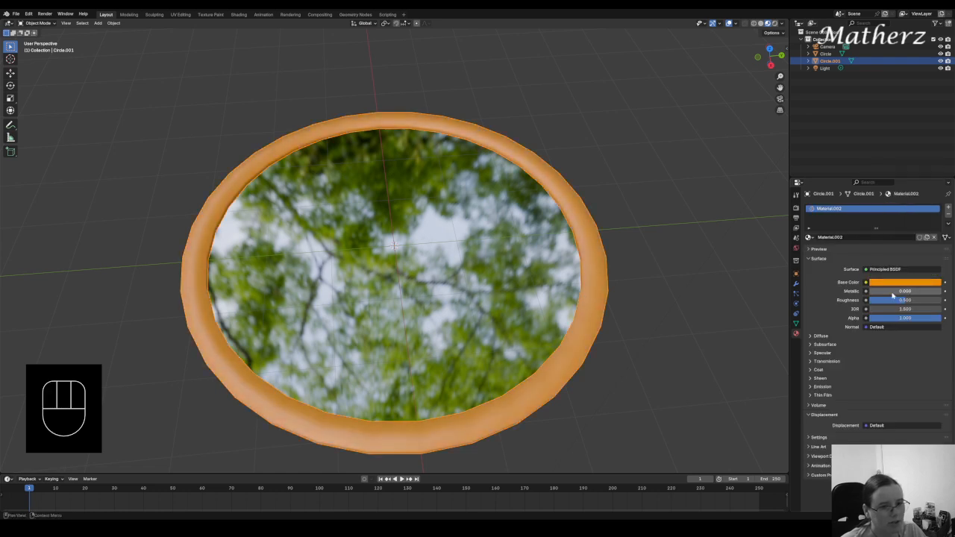
left_click_drag(892, 294, 942, 291)
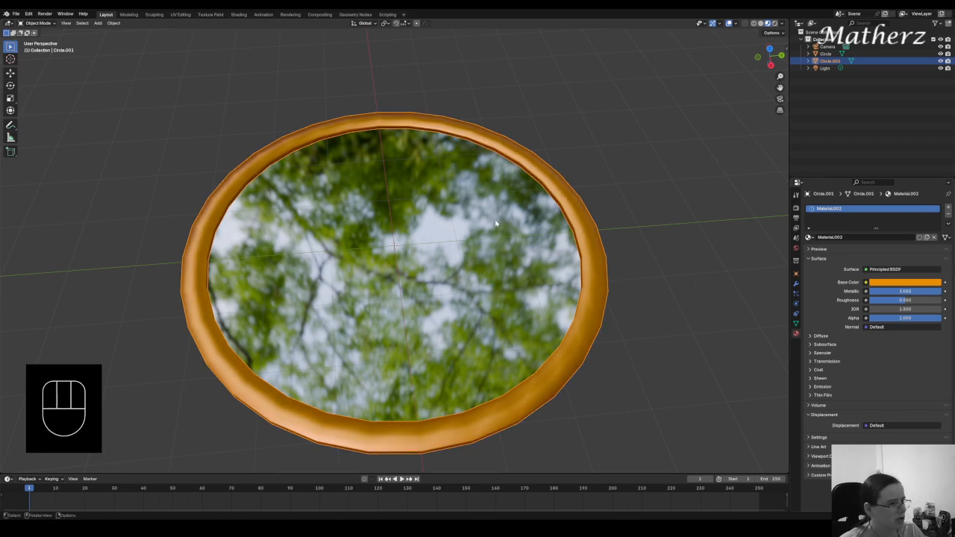
middle_click_drag(487, 202, 492, 238)
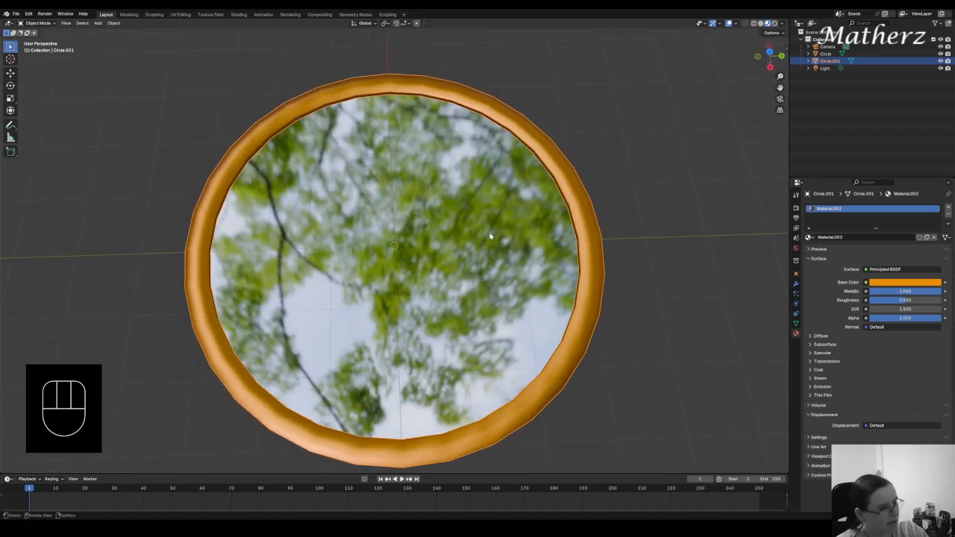
Step: Split the viewport into a narrow top orthographic view and a wider perspective view, shrinking the properties area to make room
key("KP_7")
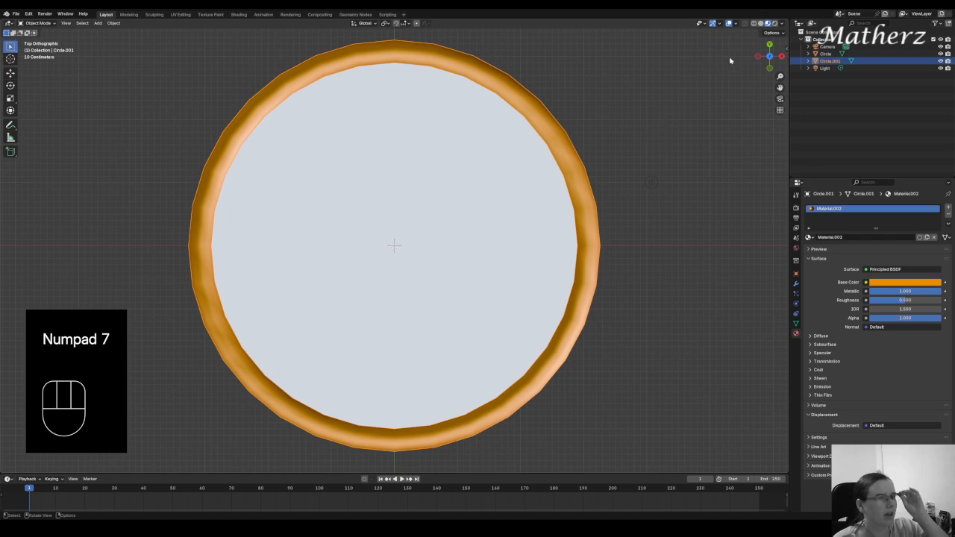
left_click_drag(787, 19, 480, 149)
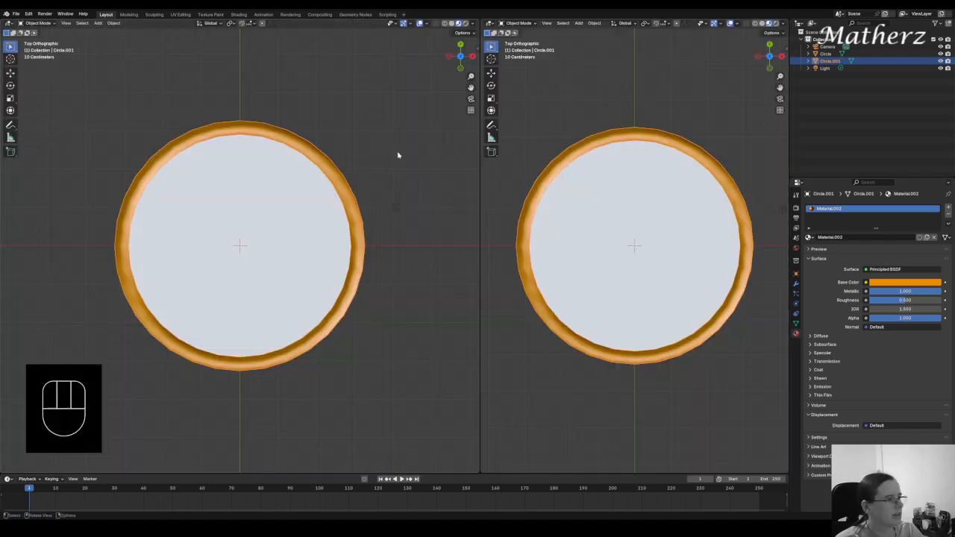
left_click_drag(789, 103, 883, 109)
left_click_drag(478, 180, 336, 184)
middle_click_drag(665, 218, 361, 173)
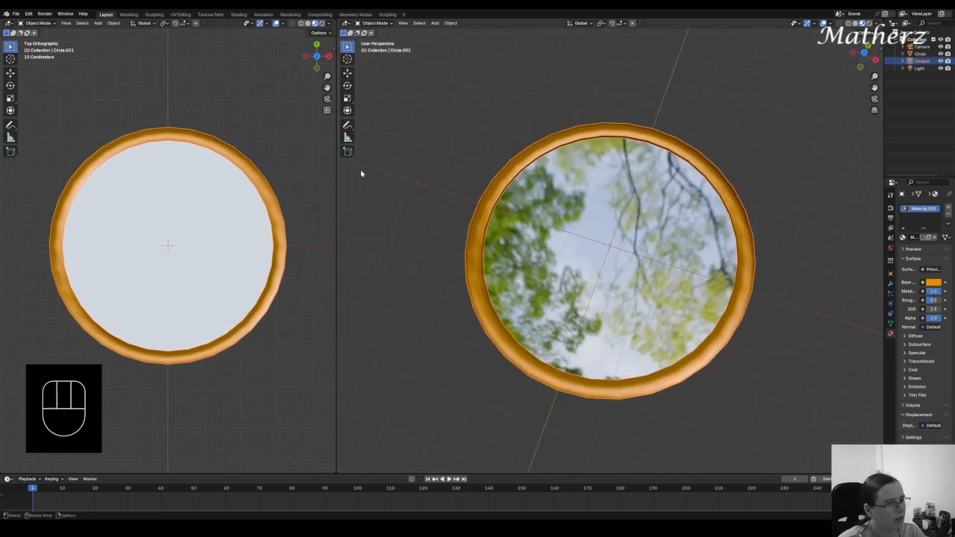
Step: Add a mesh cone at the origin and rotate it 90° about the X axis so it lies flat
left_click(435, 23)
mouse_move(448, 30)
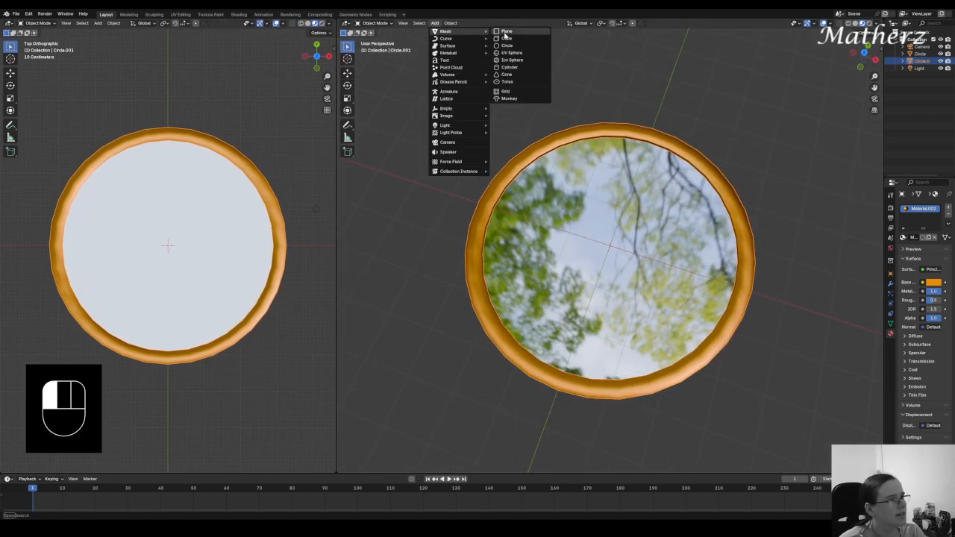
left_click(507, 75)
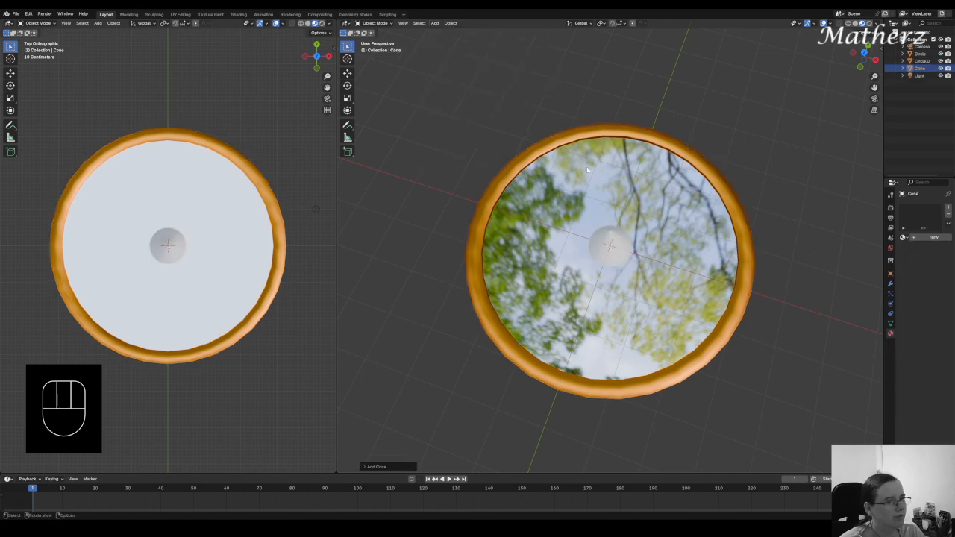
key("r")
middle_click(636, 273)
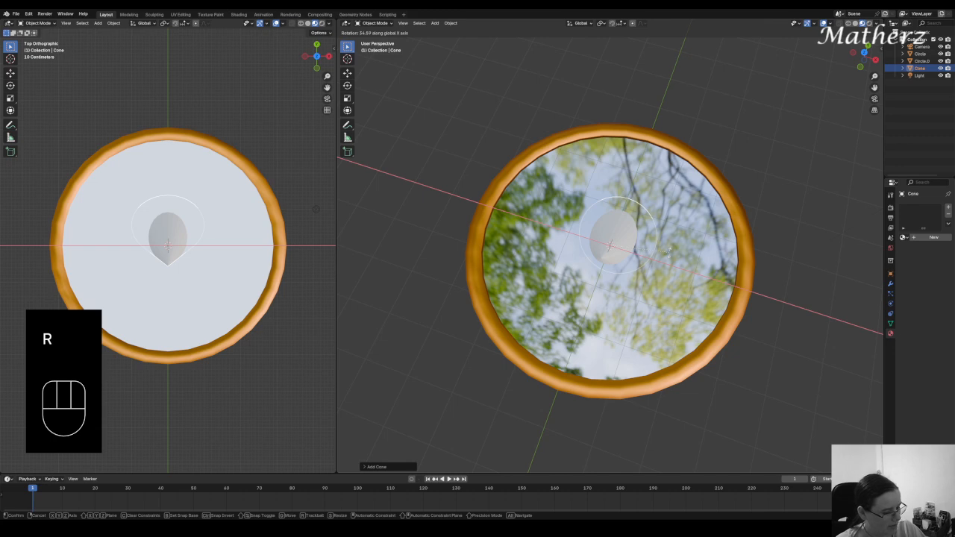
key("9")
key("0")
left_click(657, 248)
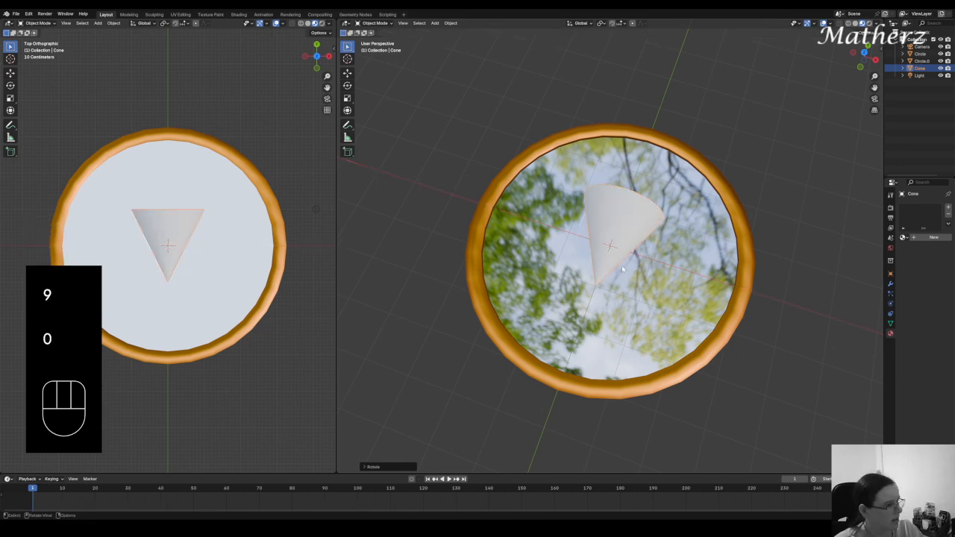
Step: Move the cone along the Y axis until its base meets the ring's outer edge with the tip pointing outward
key("g")
middle_click(613, 297)
left_click(544, 450)
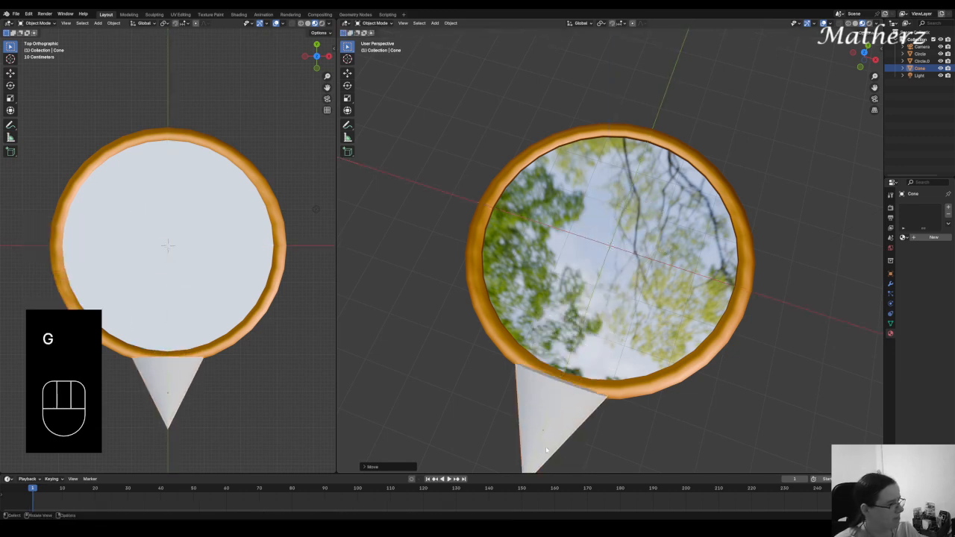
Step: Flatten the cone along the Z axis to about 0.07 of its height, roughly matching the frame's thickness
key("KP_5")
middle_click_drag(140, 309, 187, 183)
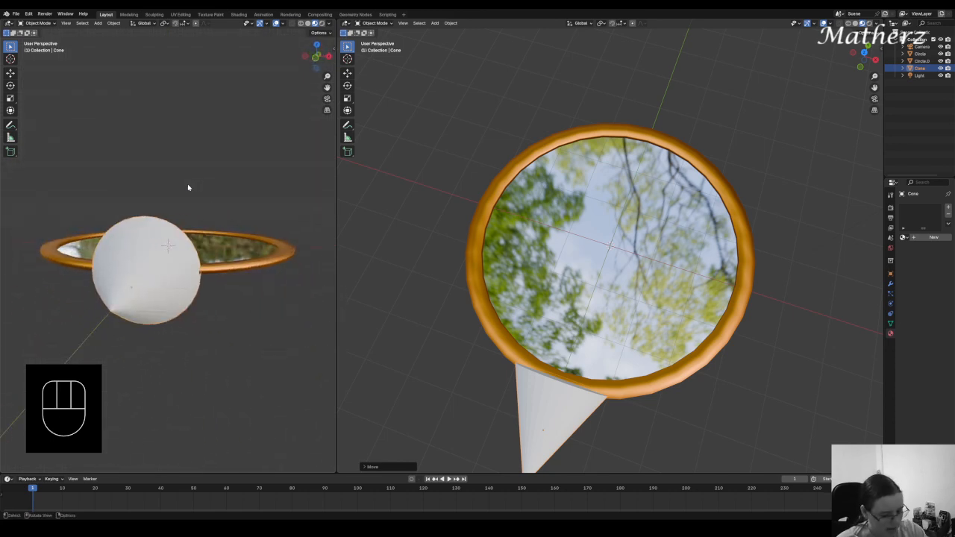
key("KP_7")
middle_click_drag(636, 320, 565, 297)
key("s")
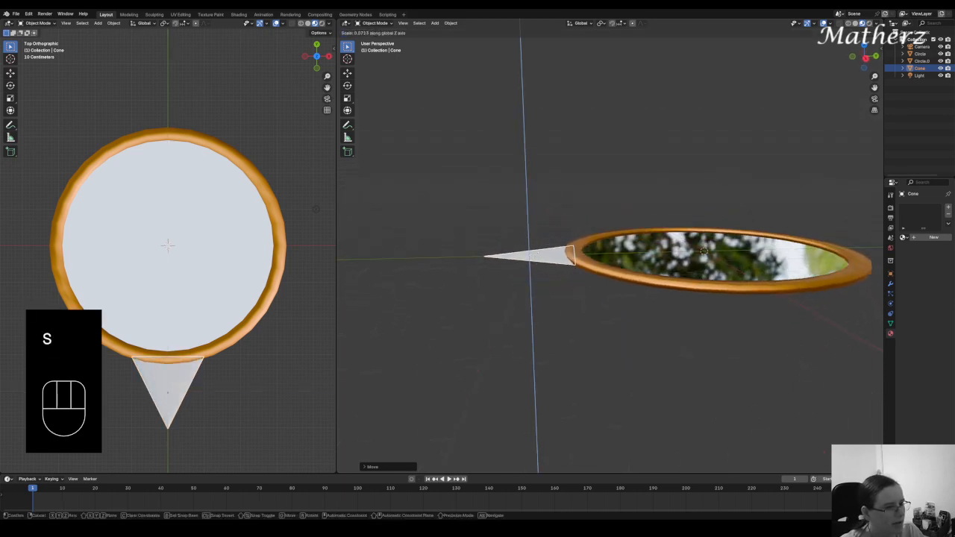
left_click(540, 267)
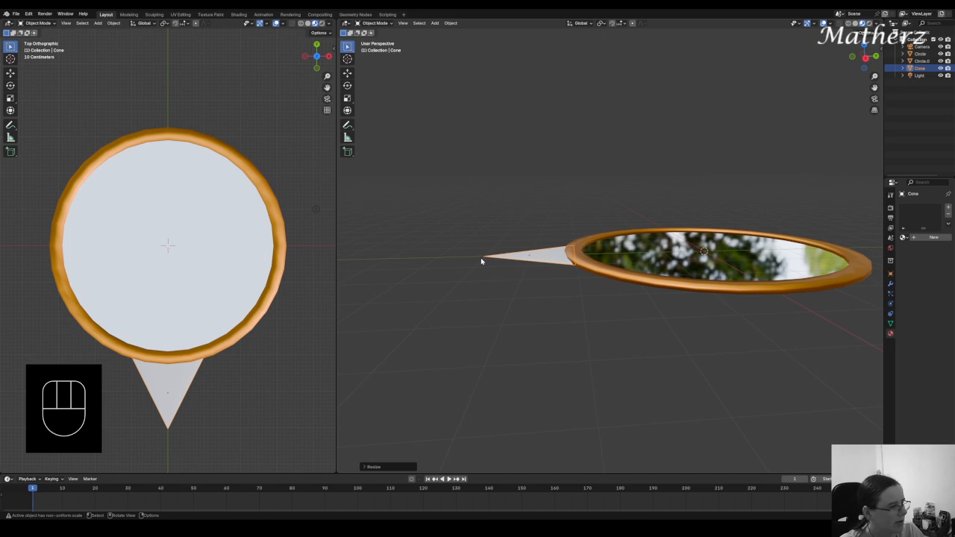
middle_click_drag(584, 302, 634, 346)
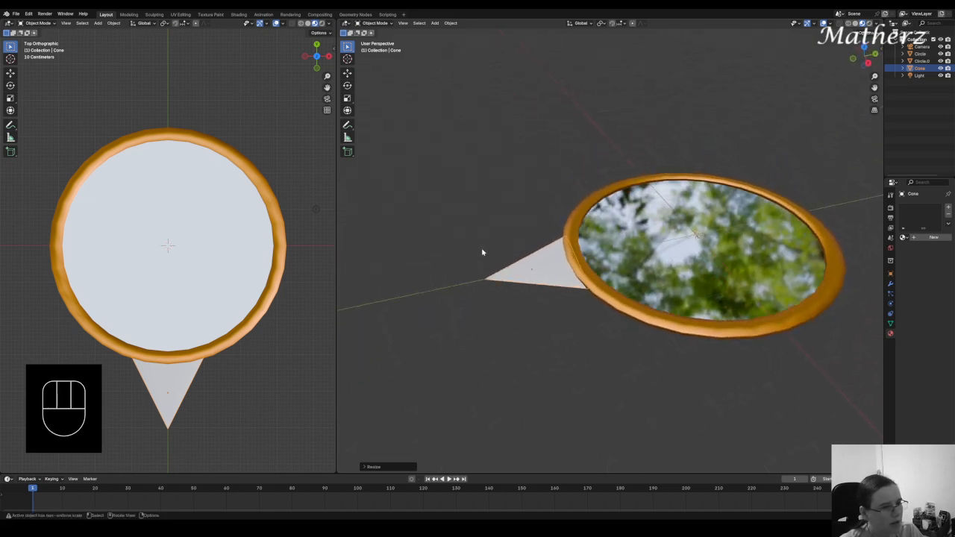
Step: Assign the ring's orange Material.002 to the cone and apply Shade Smooth to it
scroll(610, 302, "up", 2)
middle_click_drag(632, 301, 628, 299, "shift")
left_click(904, 237)
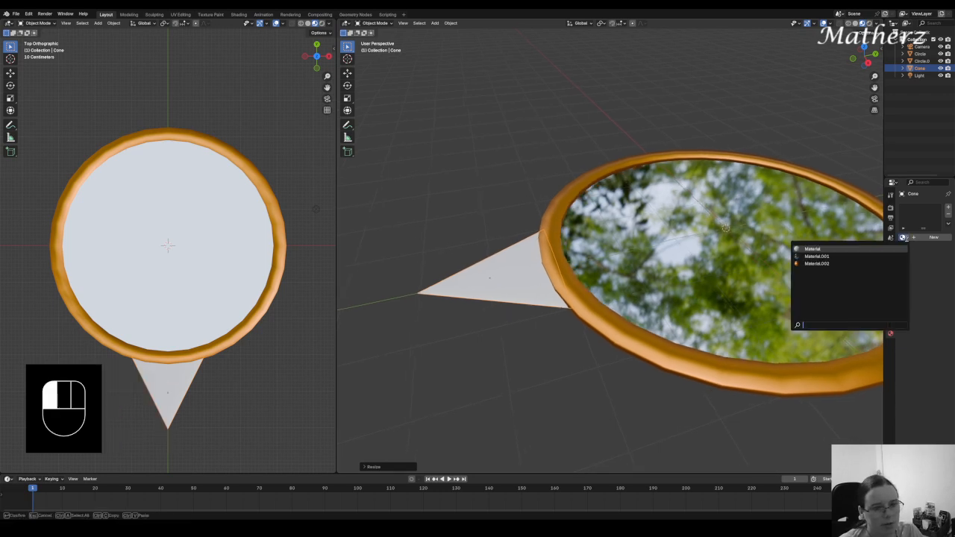
left_click(888, 263)
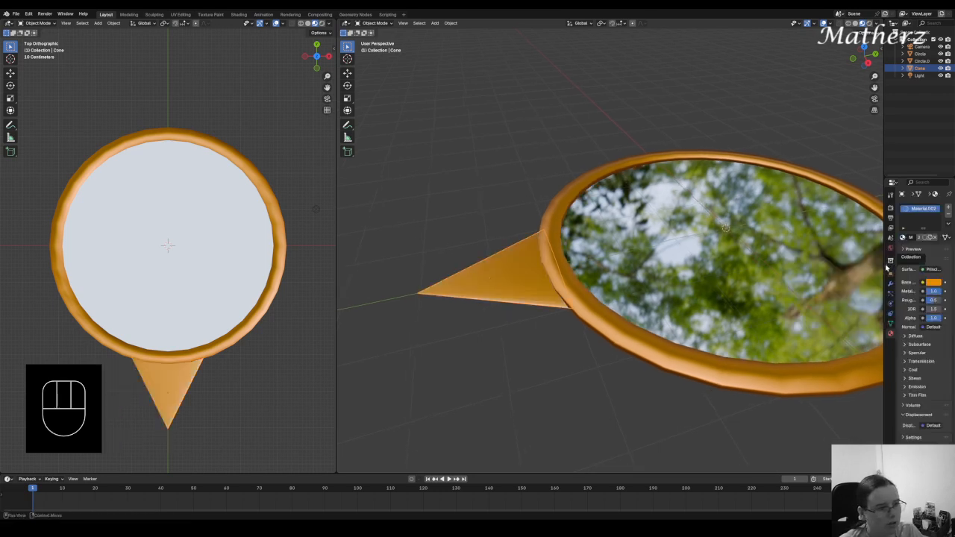
right_click(513, 276)
left_click(513, 276)
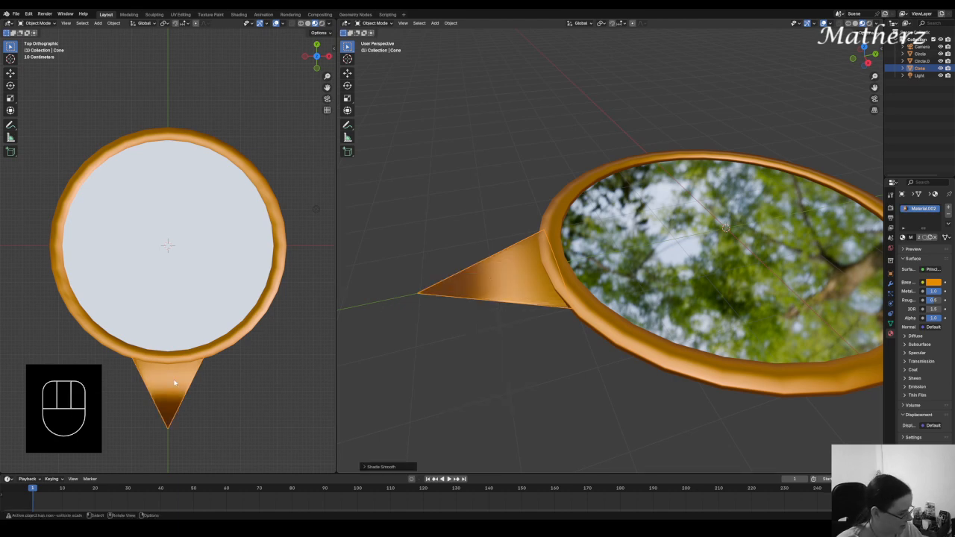
Step: Place a duplicate of the cone at the ring's opposite edge along Y, rotated 180° with its tip pointing outward
key("shift+d")
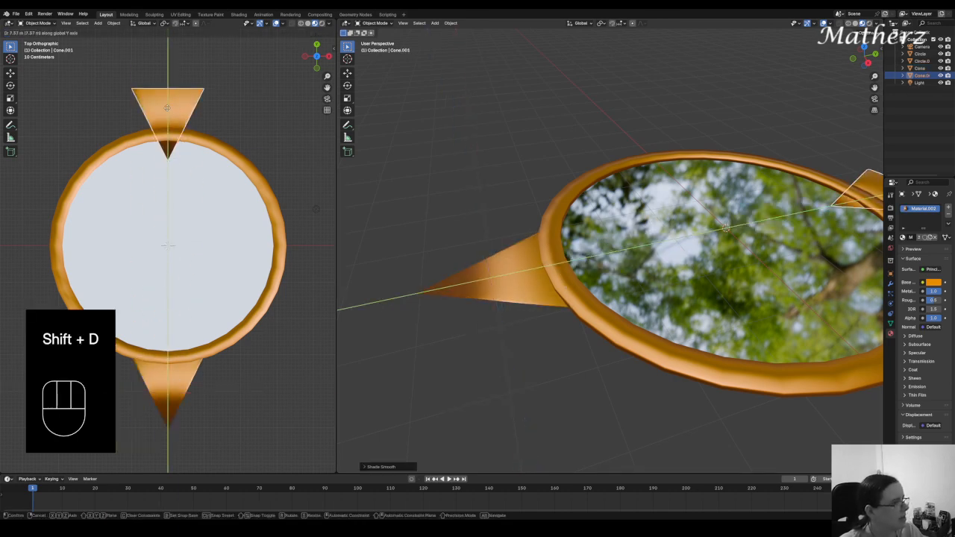
left_click(178, 82)
key("r")
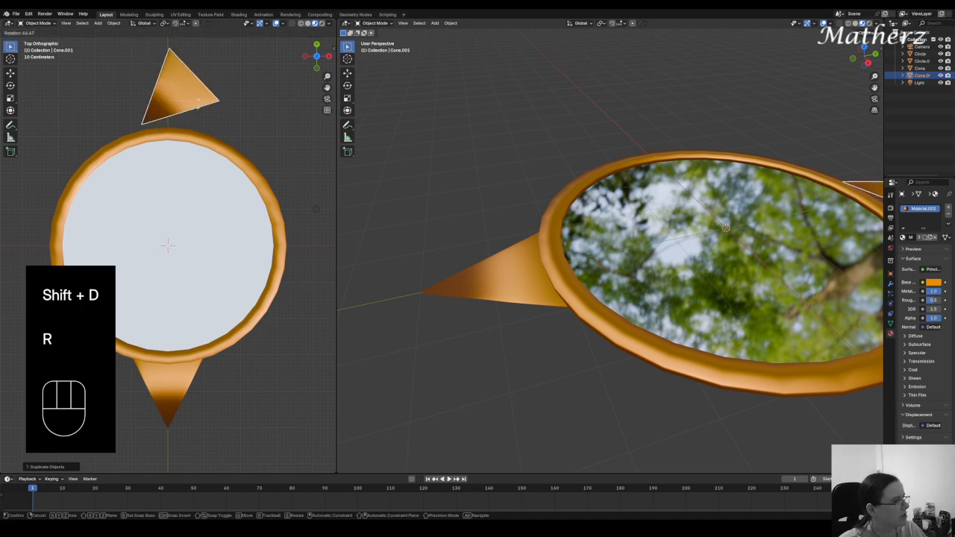
key("KP_1")
key("KP_8")
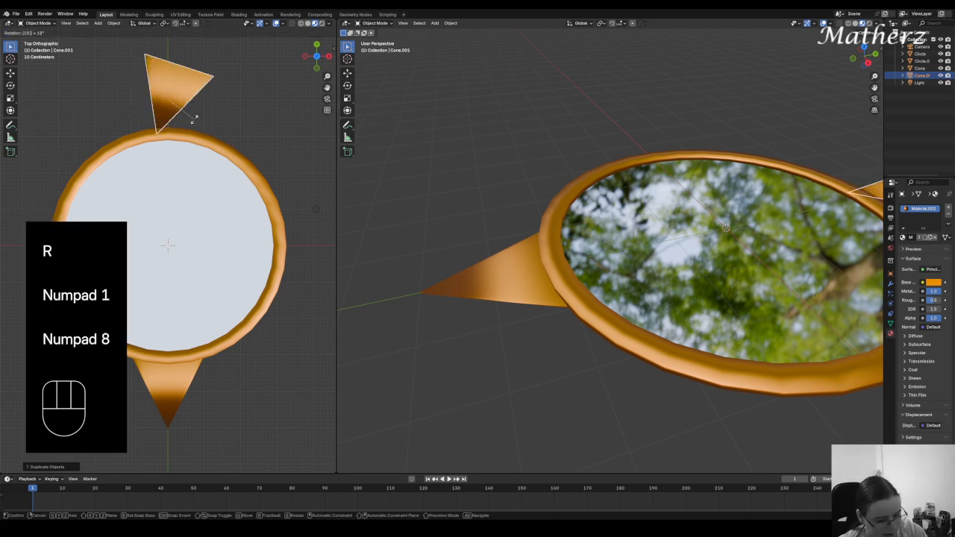
key("KP_0")
key("Return")
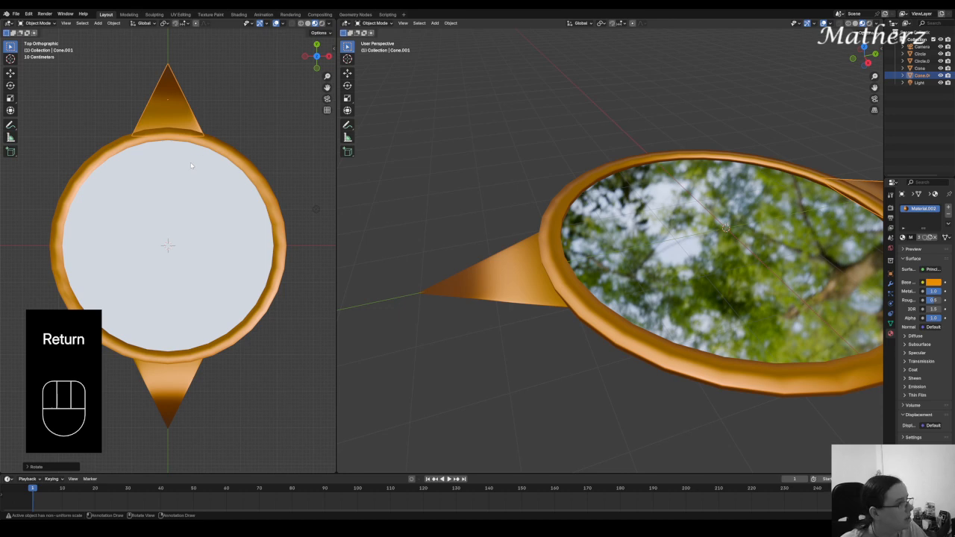
key("g")
left_click(197, 195)
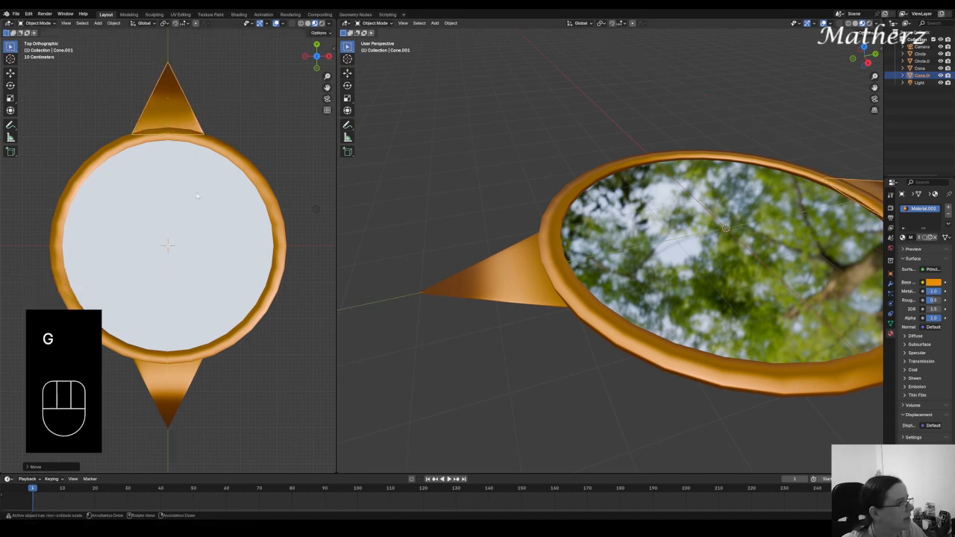
Step: Duplicate both cones in place and rotate the copies 90° around the mirror's centre in an enlarged top view
left_click(181, 378, "shift")
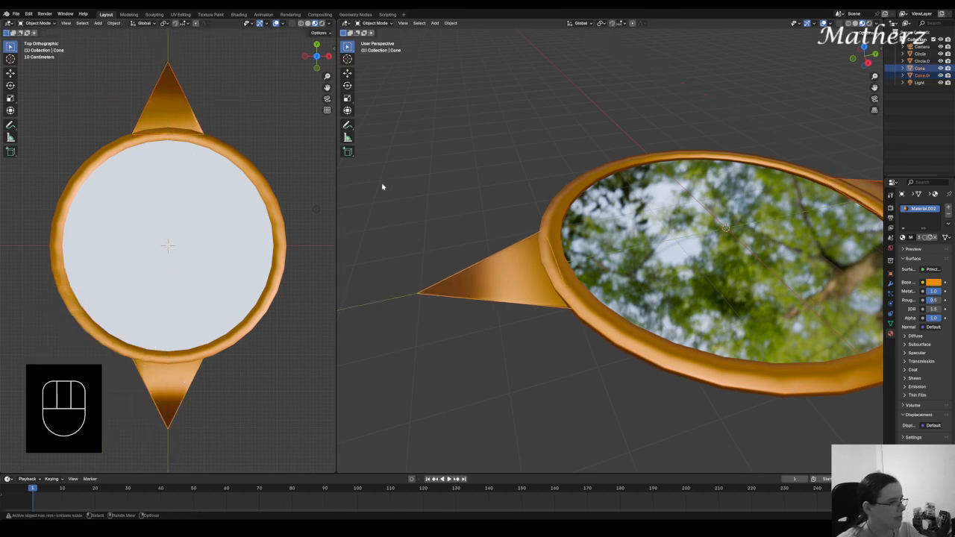
left_click_drag(338, 187, 570, 186)
middle_click_drag(365, 227, 457, 231, "shift")
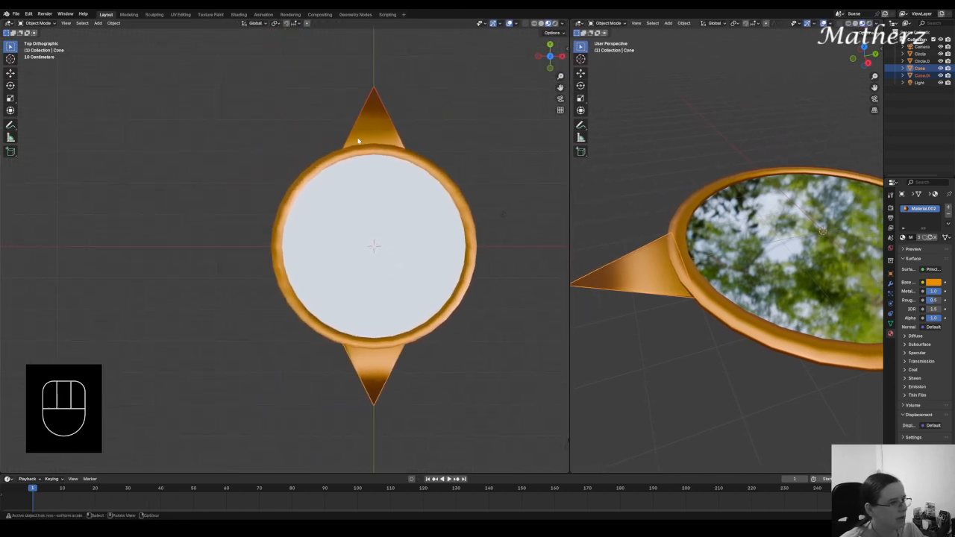
key("shift+d")
left_click(400, 296)
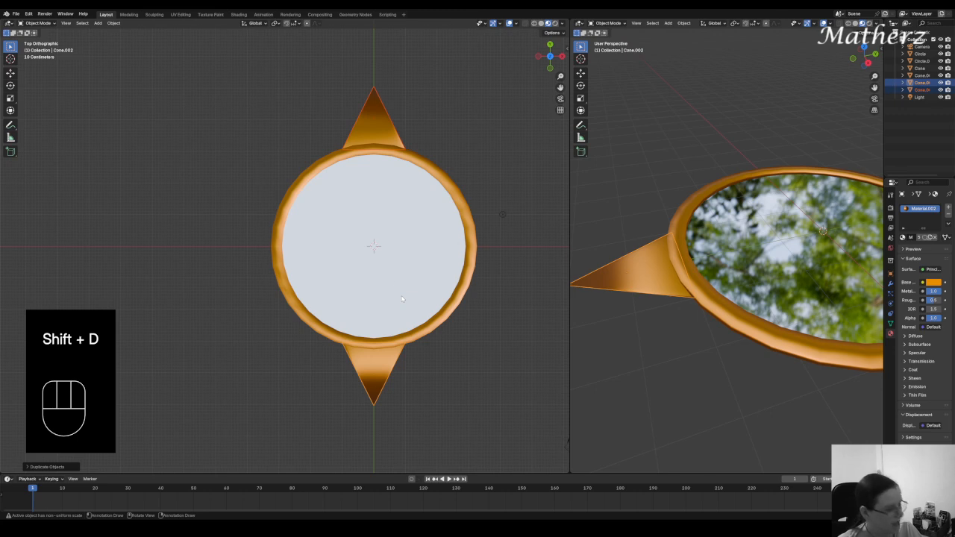
key("r")
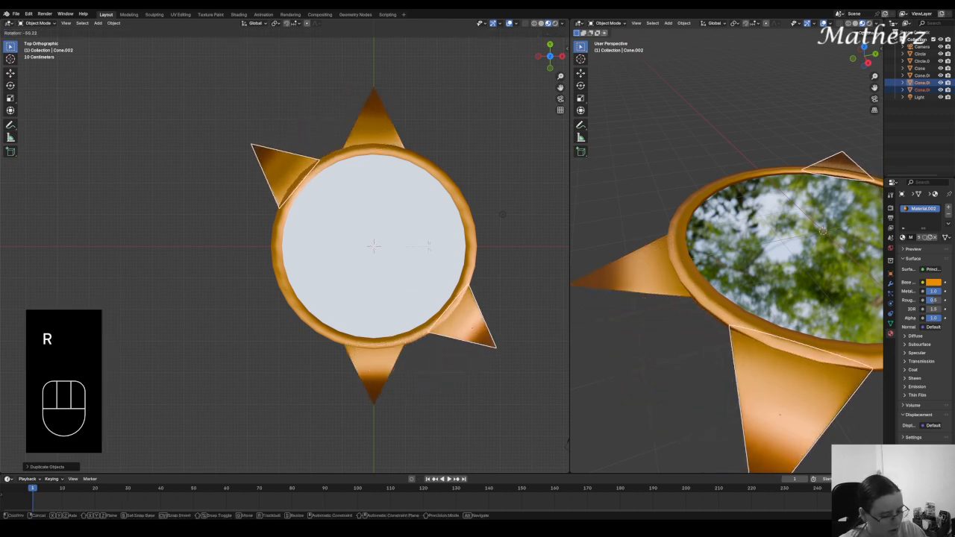
key("KP_9")
key("KP_0")
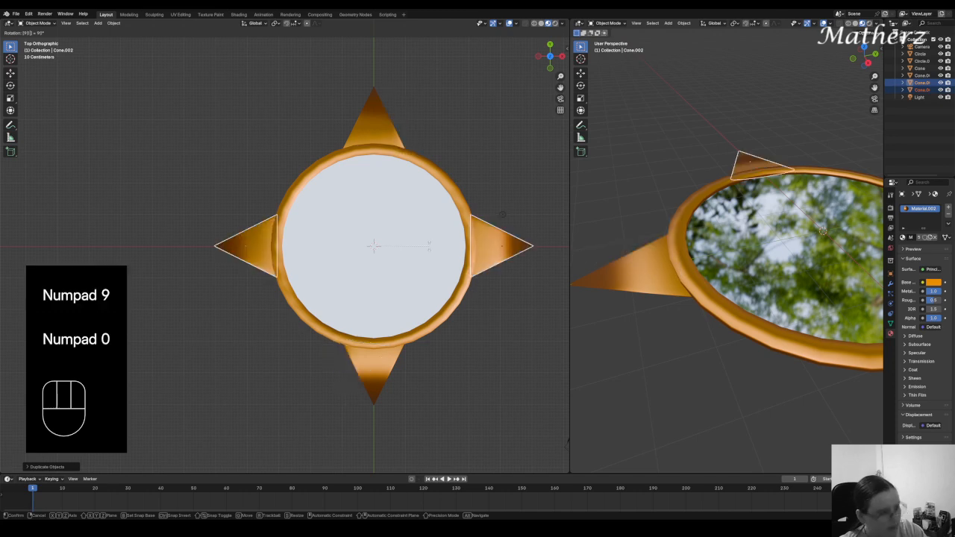
key("Return")
Step: Select all four cones, duplicate them in place and rotate the copies 45° to fill the gaps around the ring
left_click(374, 135, "shift")
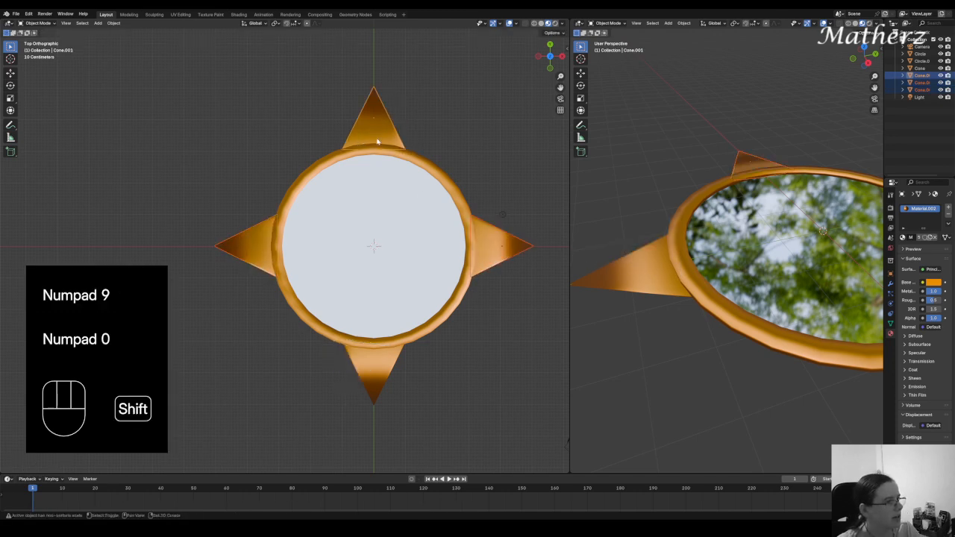
left_click(380, 365, "shift")
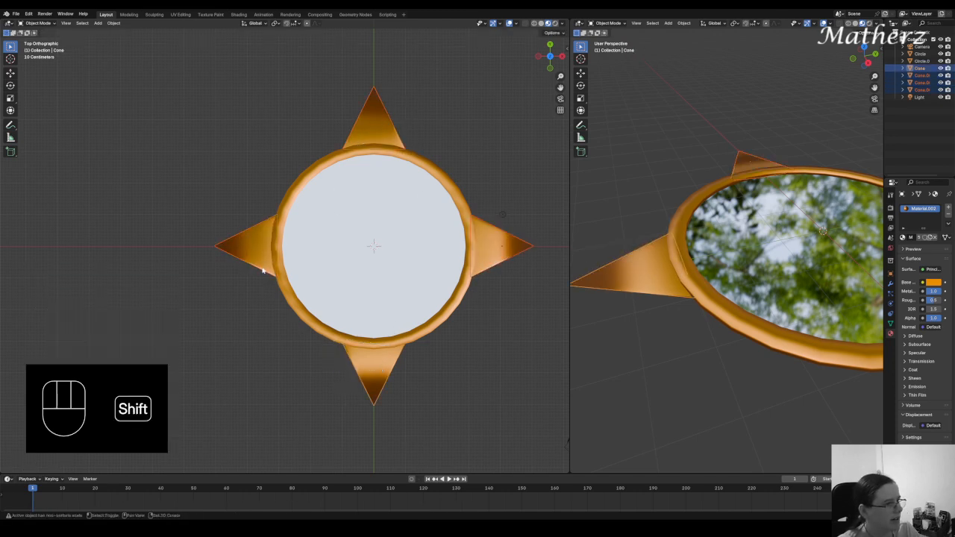
key("shift+d")
left_click(464, 247)
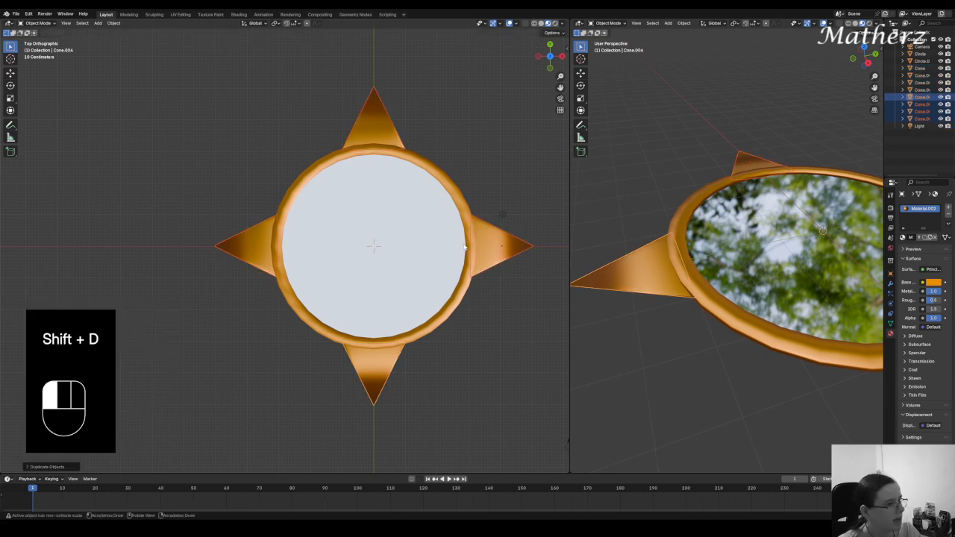
key("r")
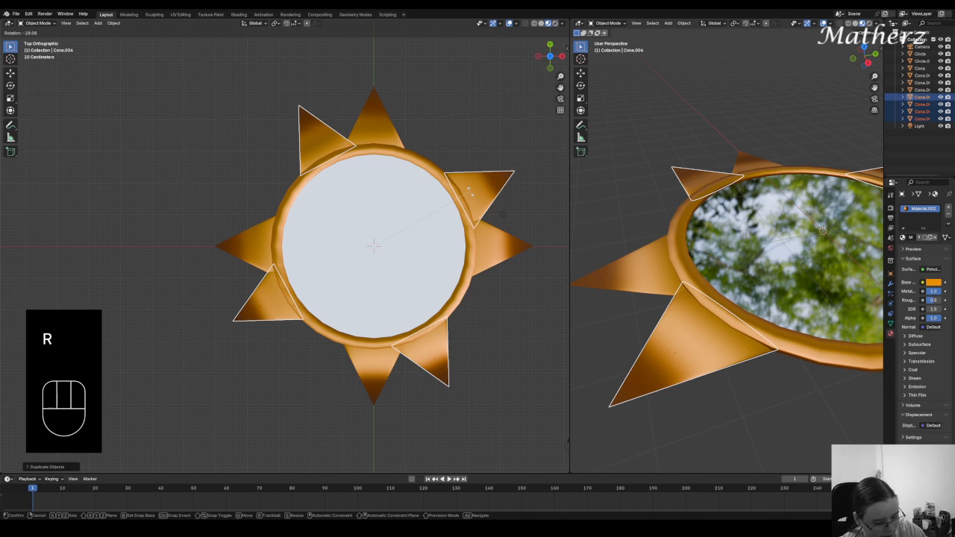
key("KP_4")
key("KP_5")
left_click(470, 193)
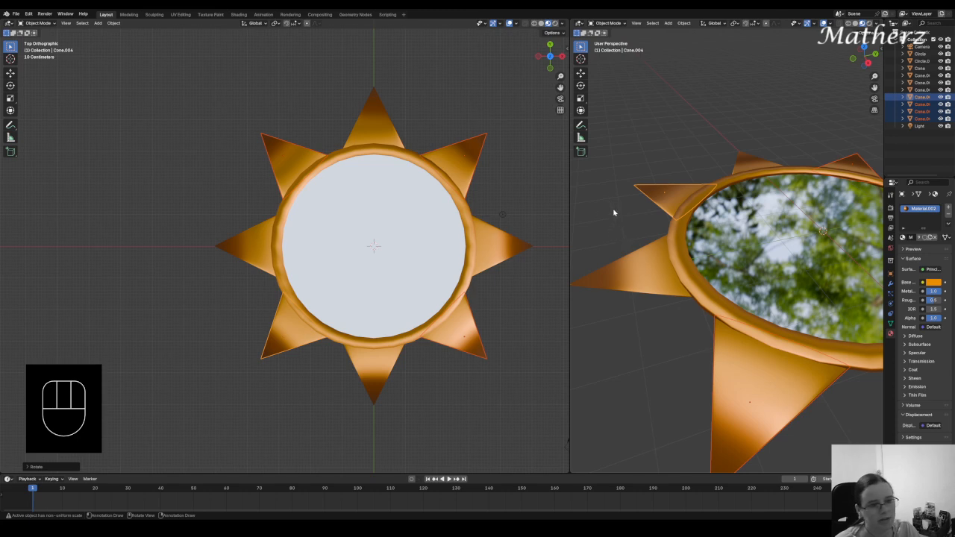
Step: Return the first viewport to top view and widen the perspective viewport so the whole sun mirror is framed in it
middle_click_drag(492, 270, 498, 231)
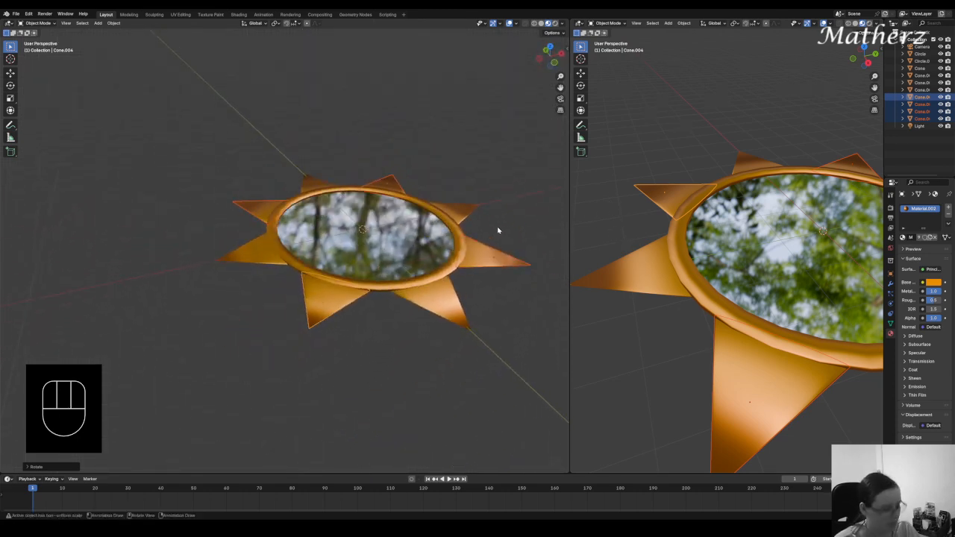
key("KP_7")
left_click_drag(568, 174, 236, 175)
scroll(662, 214, "down", 3)
middle_click_drag(663, 214, 406, 198, "shift")
Step: Add a cylinder at the mirror's centre and flatten it along the Z axis
left_click(334, 22)
mouse_move(347, 30)
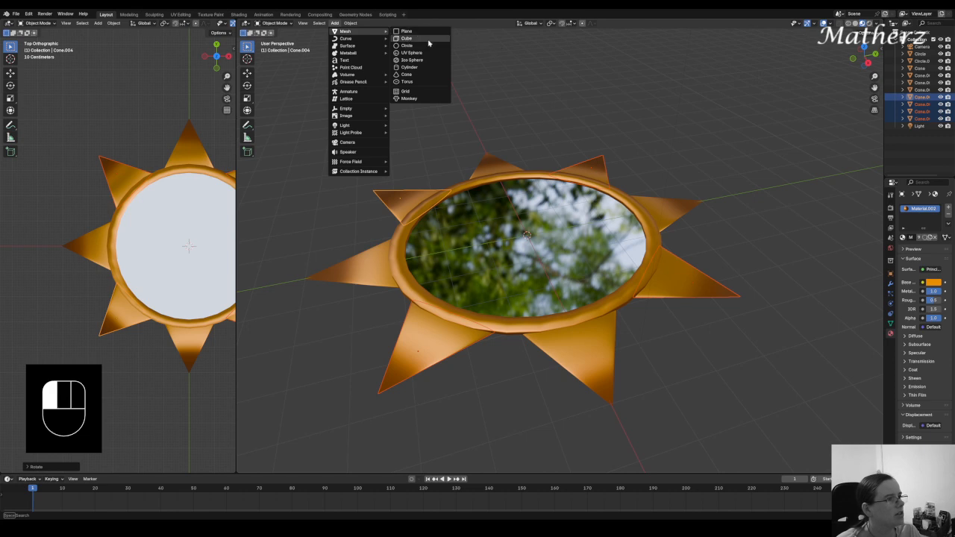
left_click(439, 67)
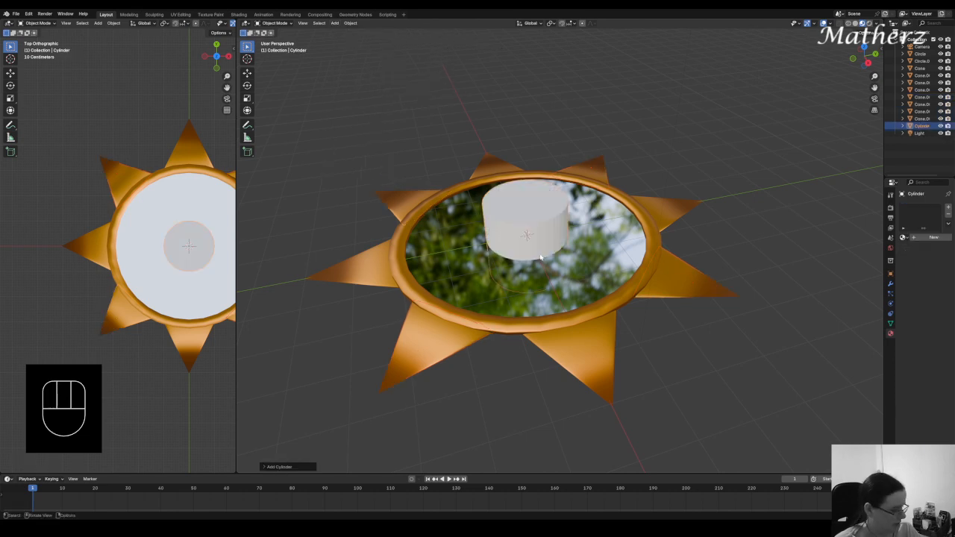
key("s")
key("x")
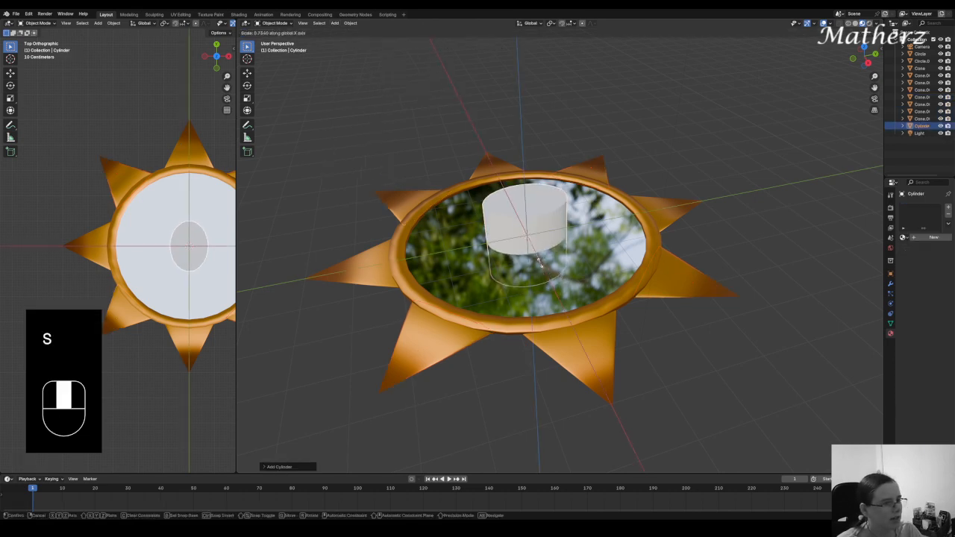
key("z")
key("Return")
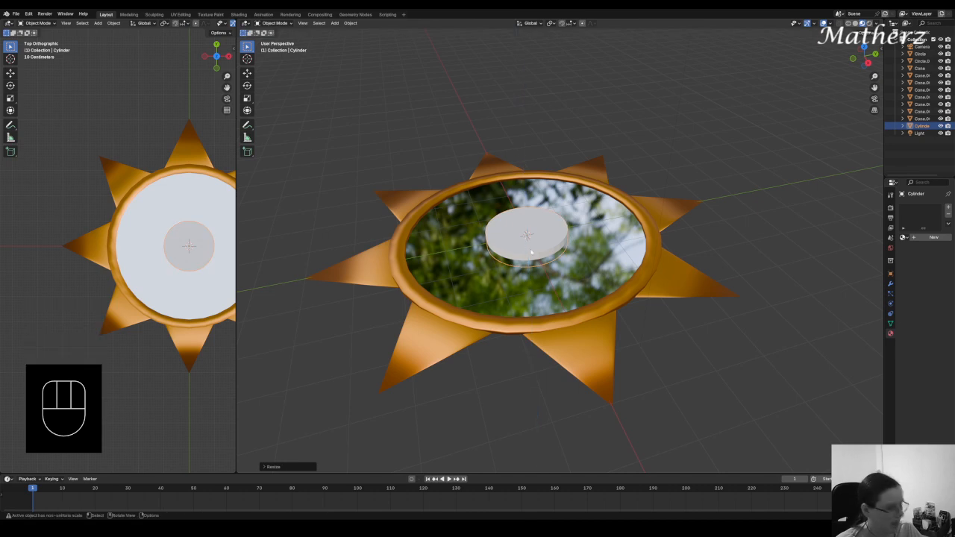
Step: Scale the cylinder up about 3.6 times to extend slightly past the ring, and flatten it along Z into a thin disc
key("s")
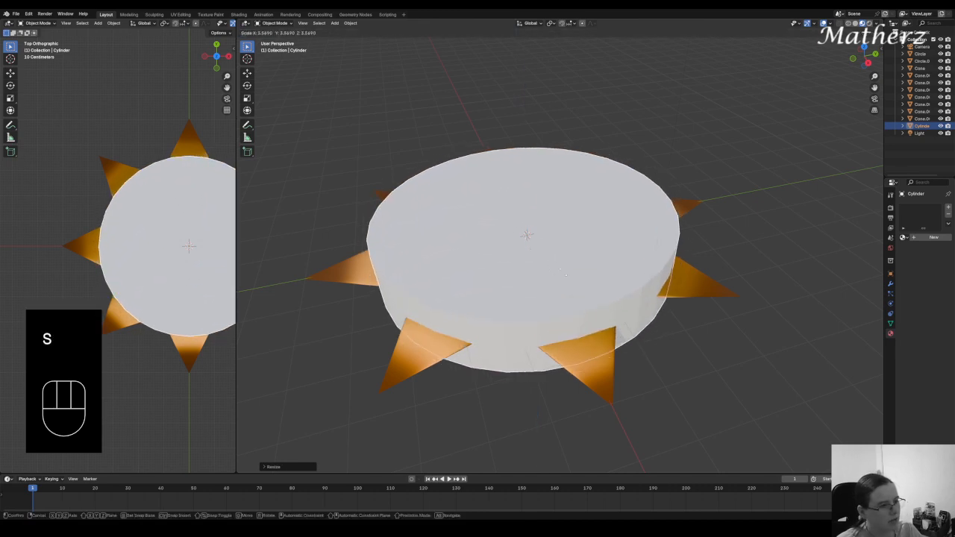
left_click(565, 275)
key("s")
middle_click_drag(558, 346, 554, 302)
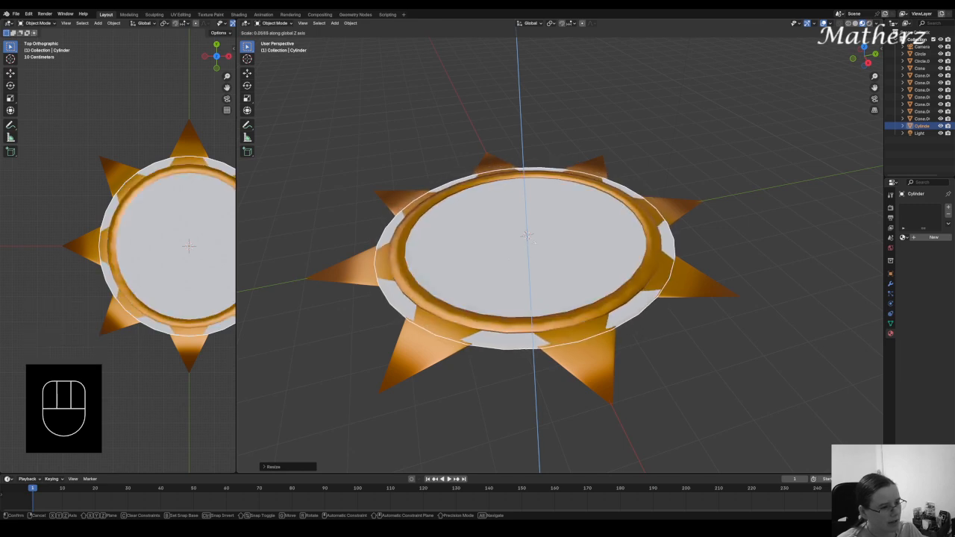
left_click(535, 269)
Step: Move the thin disc down along Z so it sits behind the mirror's ring and rays
middle_click_drag(571, 284, 564, 258)
scroll(618, 268, "up", 1)
middle_click_drag(626, 267, 603, 266, "shift")
scroll(603, 263, "up", 1)
key("g")
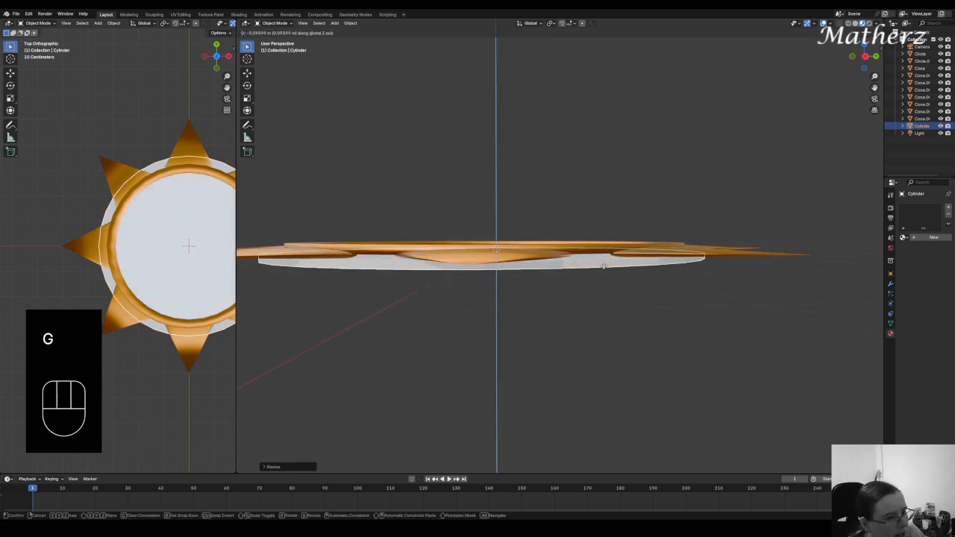
left_click(599, 265)
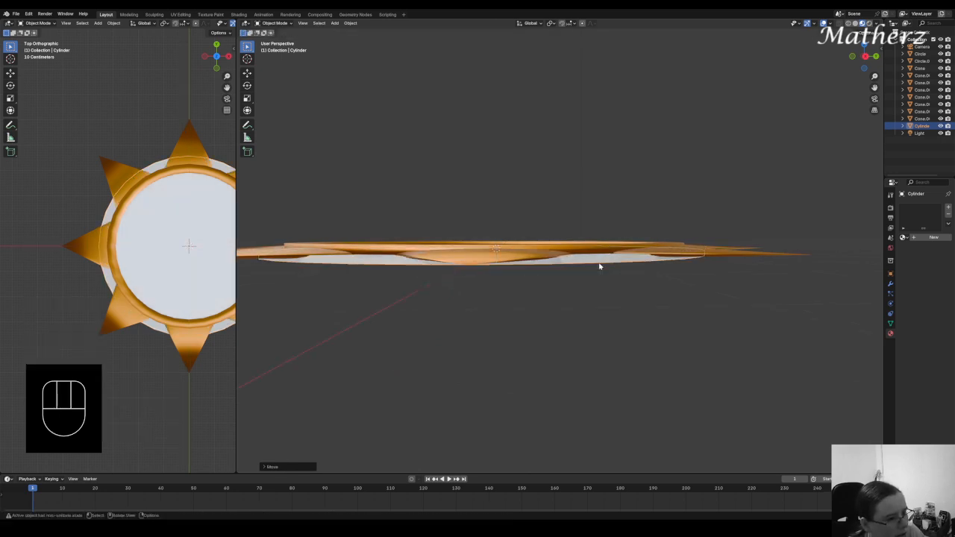
Step: Thicken the backing disc along Z and lower it about 0.04 m against the back of the rays
middle_click_drag(599, 315, 594, 313)
key("s")
middle_click(595, 314)
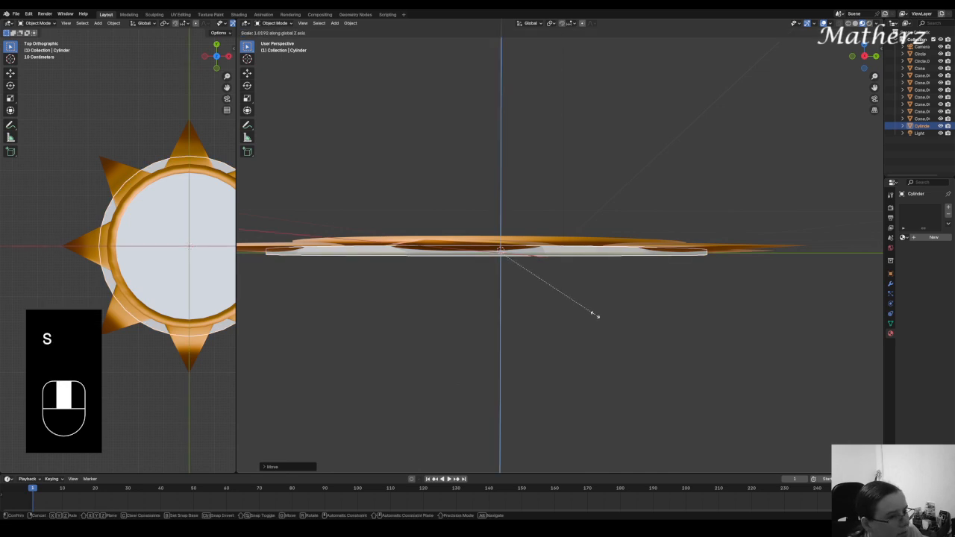
left_click(590, 347)
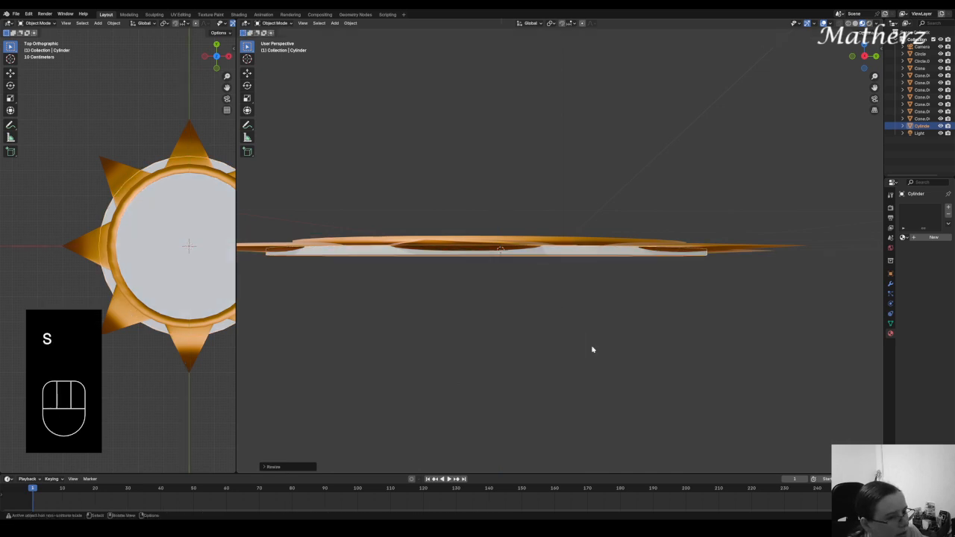
key("g")
middle_click(607, 306)
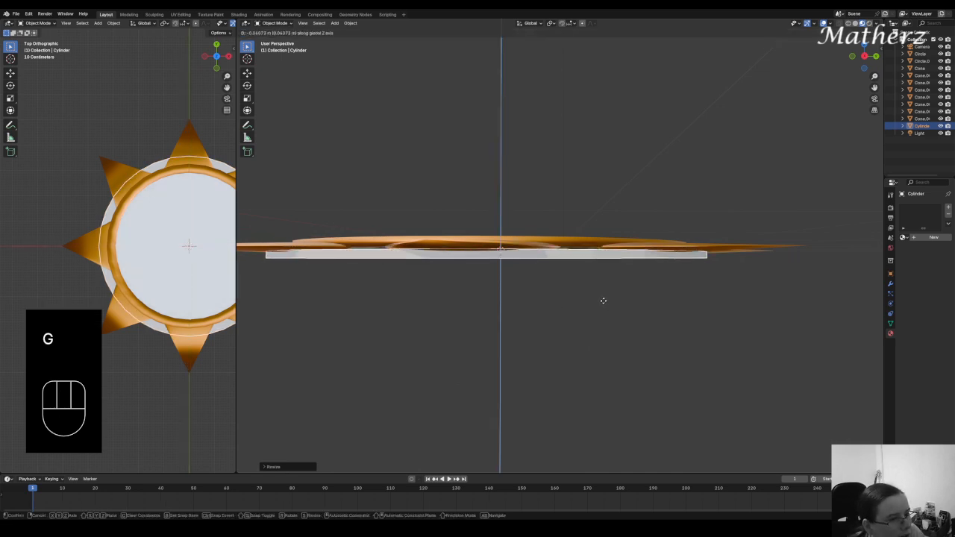
left_click(602, 301)
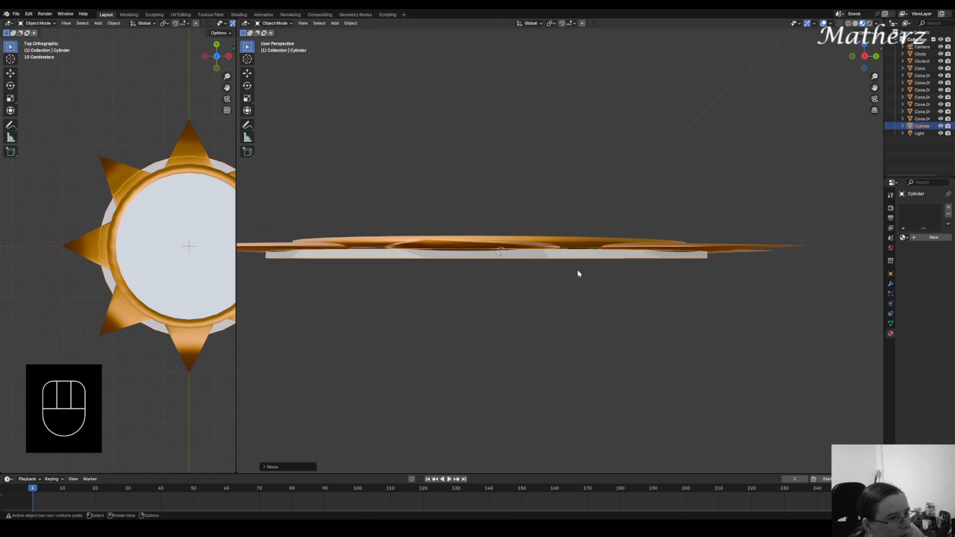
Step: Apply Shade Smooth to the backing disc and give it a new material with a black base color
right_click(570, 254)
left_click(567, 250)
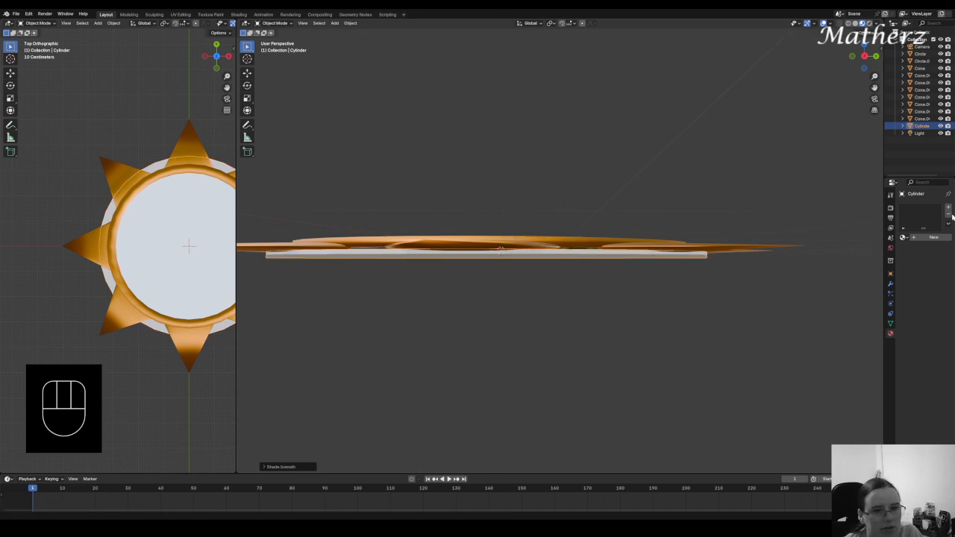
left_click(931, 239)
left_click(933, 282)
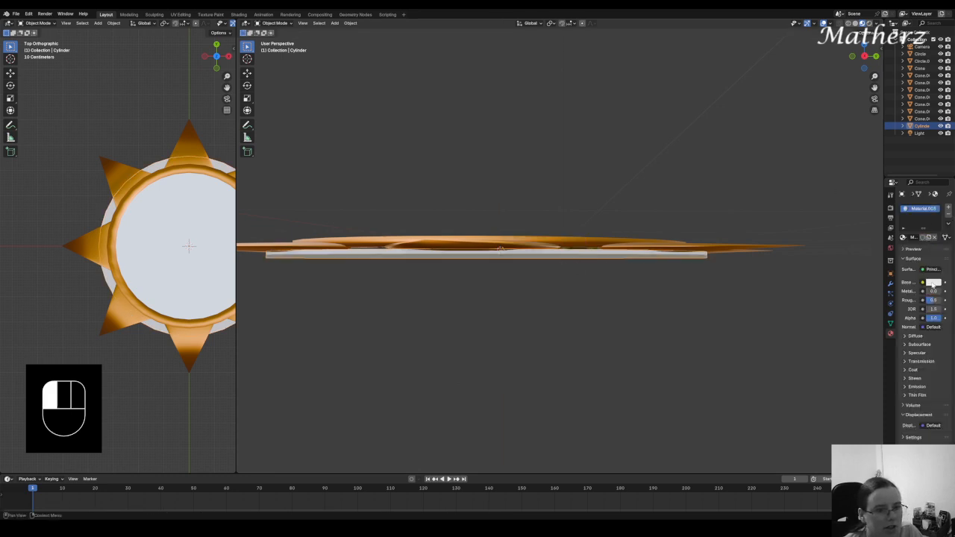
left_click_drag(938, 211, 938, 224)
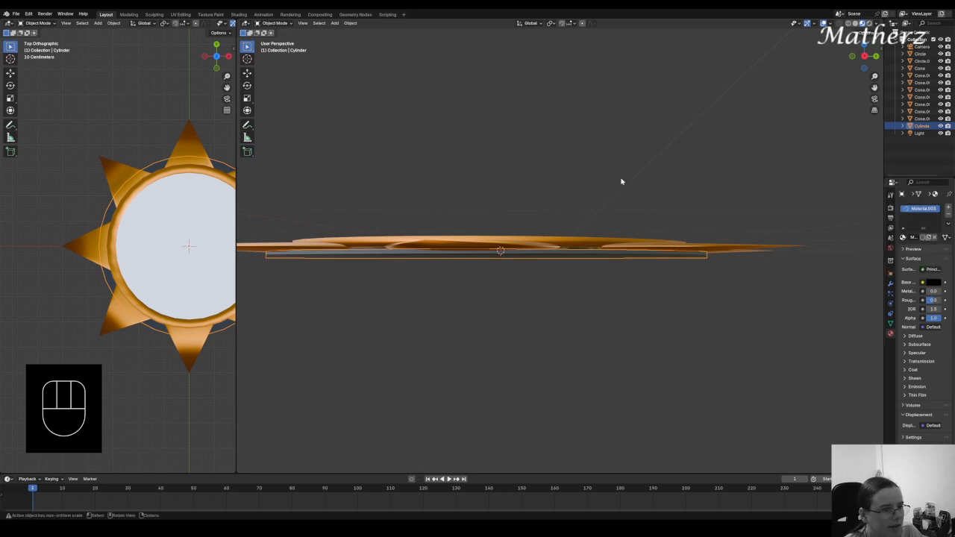
Step: Select all the sun mirror's parts and rotate them 90° around the global Y axis to stand the mirror upright
middle_click_drag(622, 181, 597, 145)
scroll(603, 229, "down", 3)
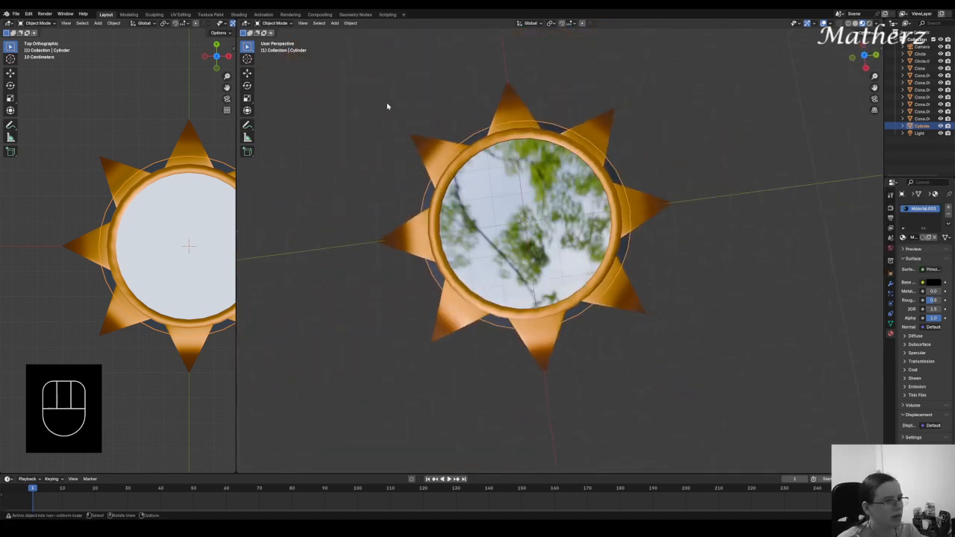
left_click_drag(377, 92, 682, 325)
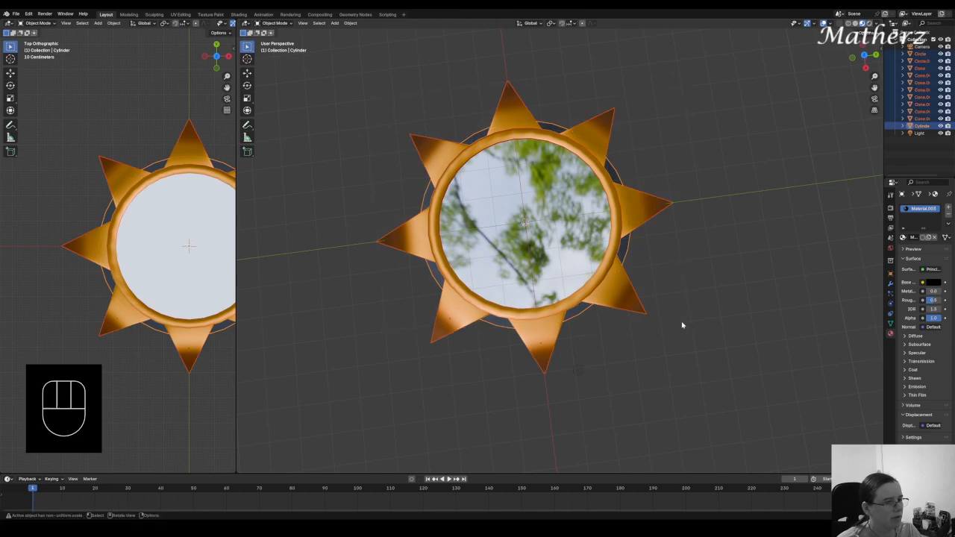
middle_click_drag(495, 272, 559, 236)
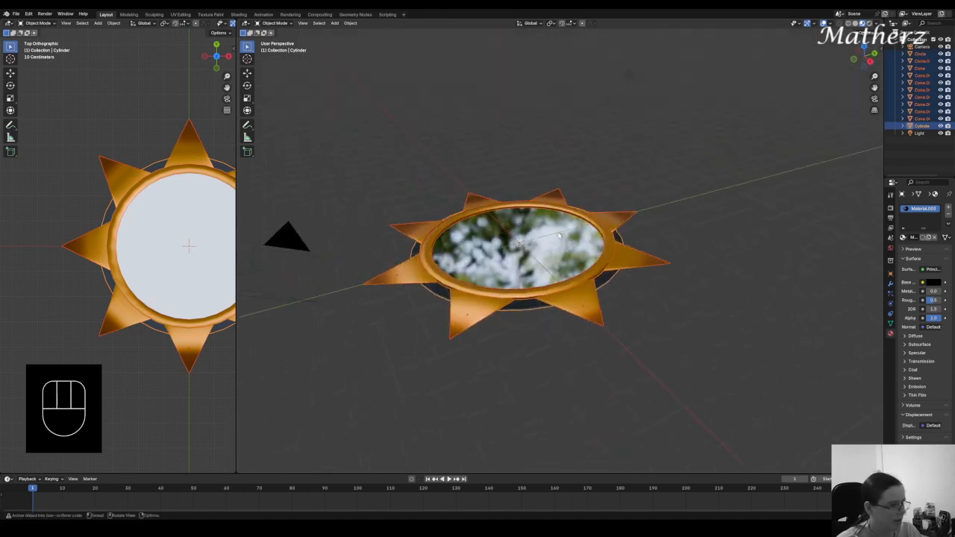
key("r")
key("y")
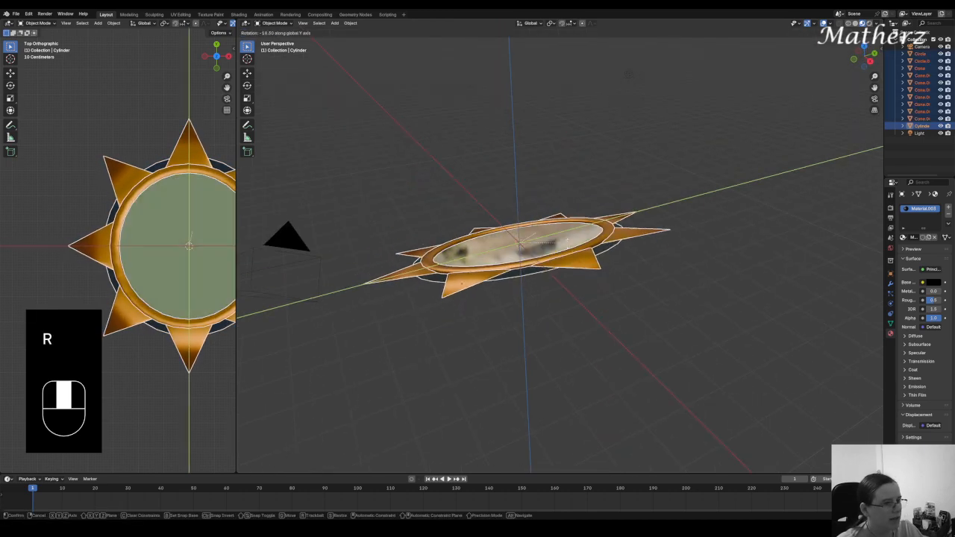
key("9")
key("0")
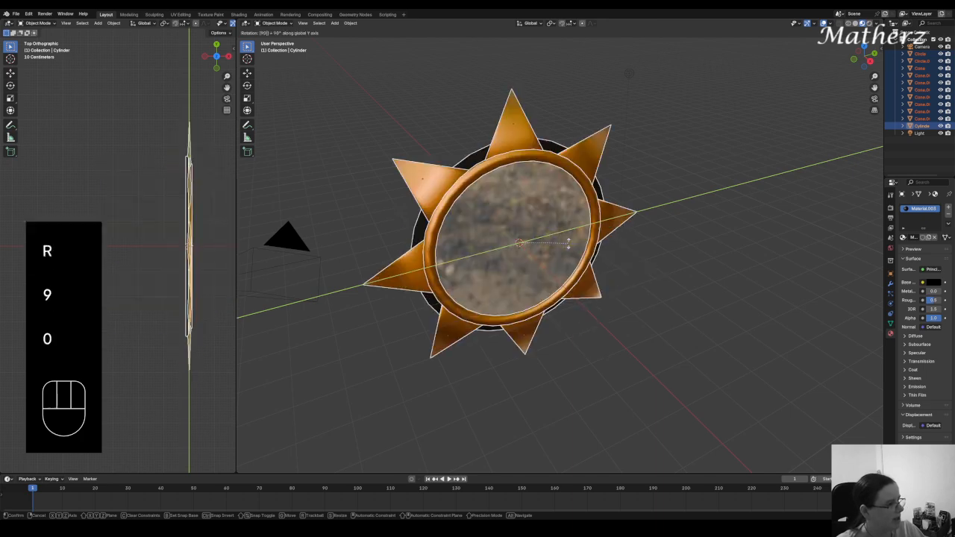
left_click(568, 243)
Step: Check the upright mirror from the front in rendered shading and return to material preview
middle_click_drag(597, 279, 558, 261)
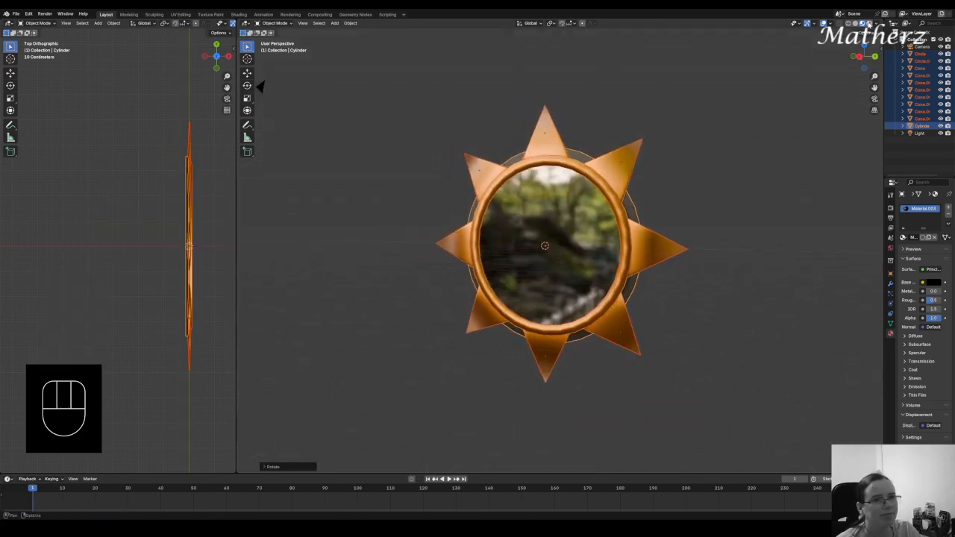
left_click(870, 24)
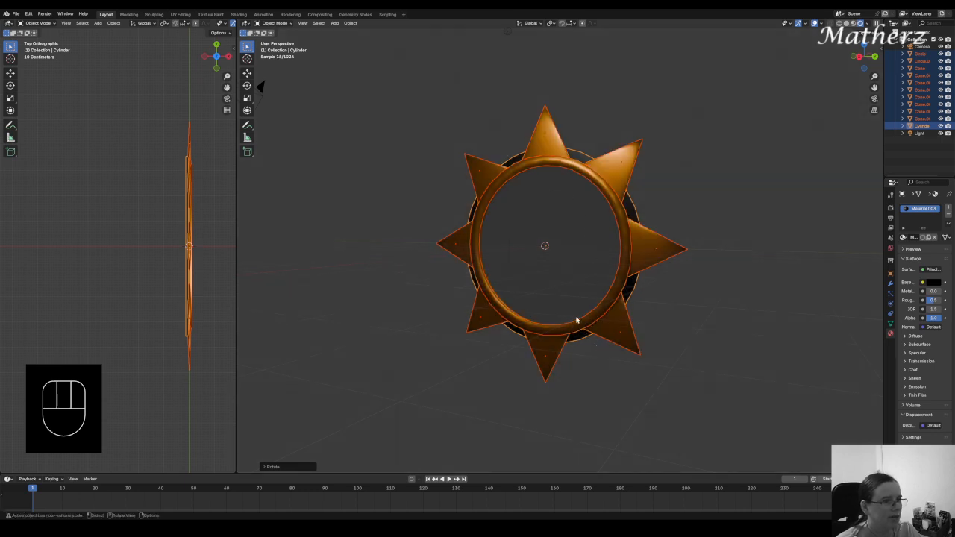
scroll(672, 216, "up", 1)
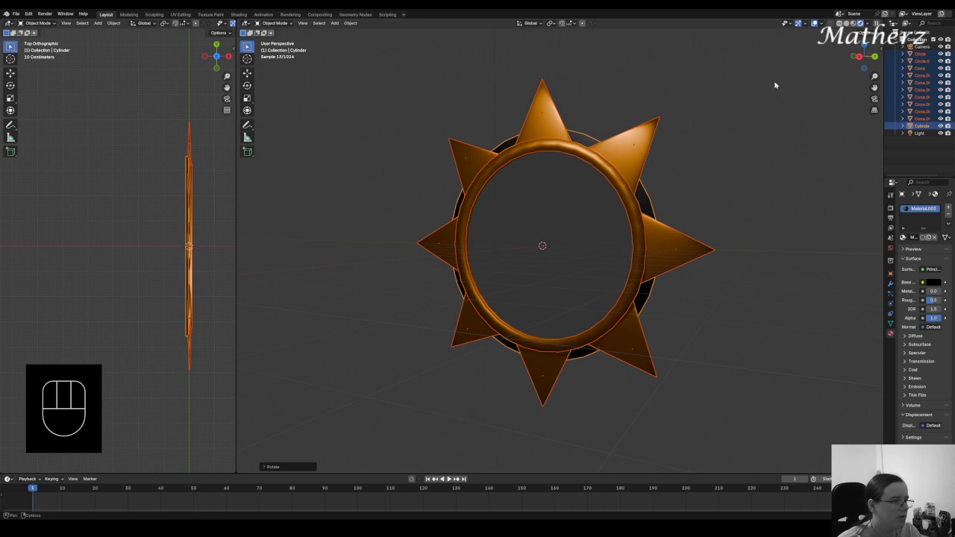
left_click(603, 233)
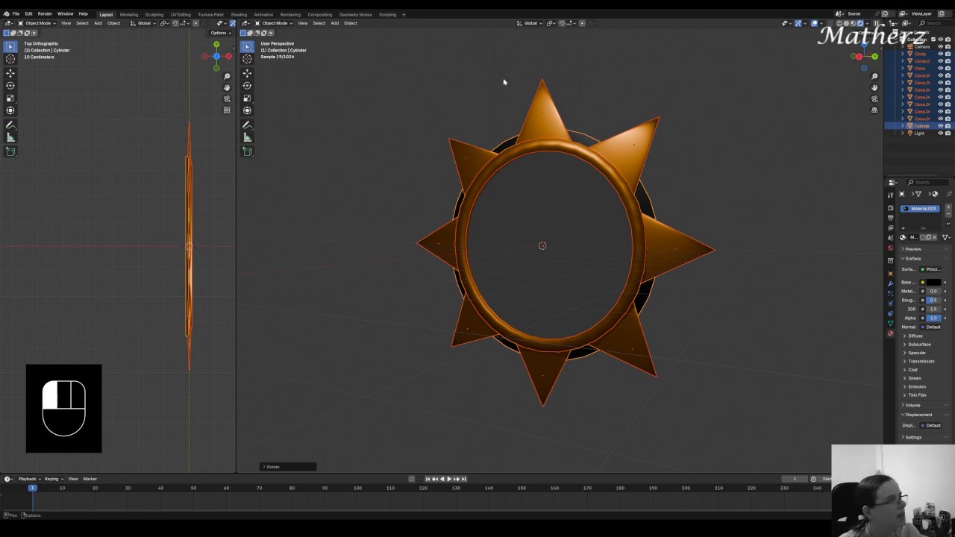
left_click(853, 23)
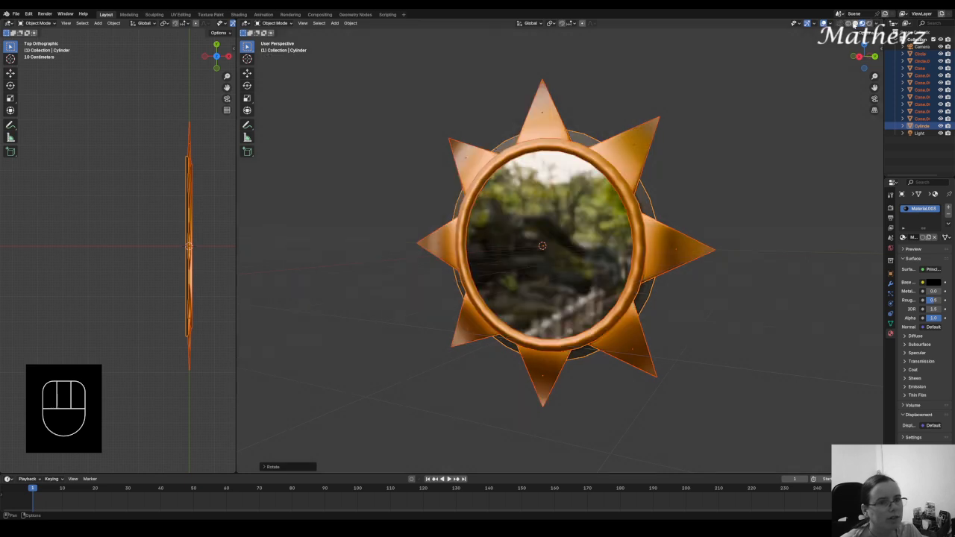
Step: Add a plane at the mirror's centre and scale it up into a large floor
left_click(335, 22)
mouse_move(346, 32)
left_click(413, 33)
scroll(577, 269, "down", 4)
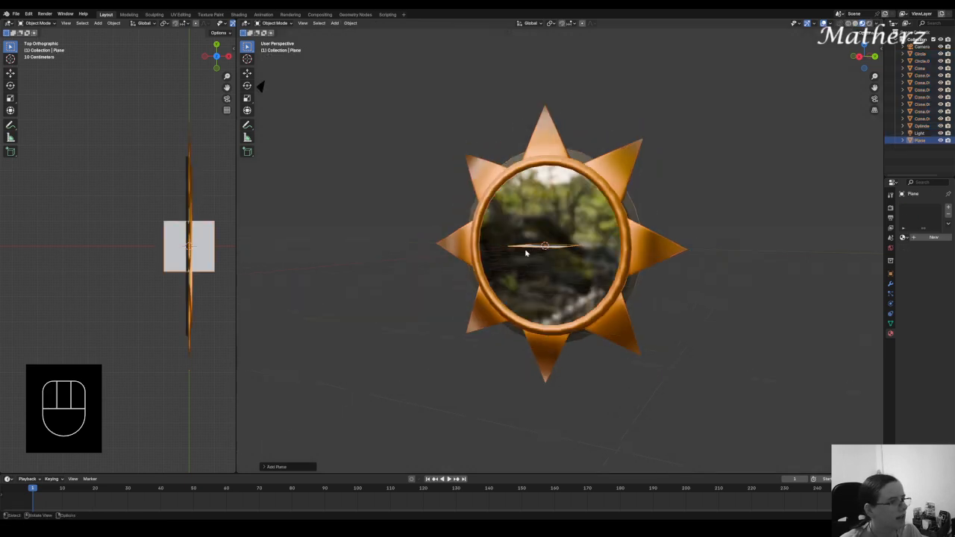
key("s")
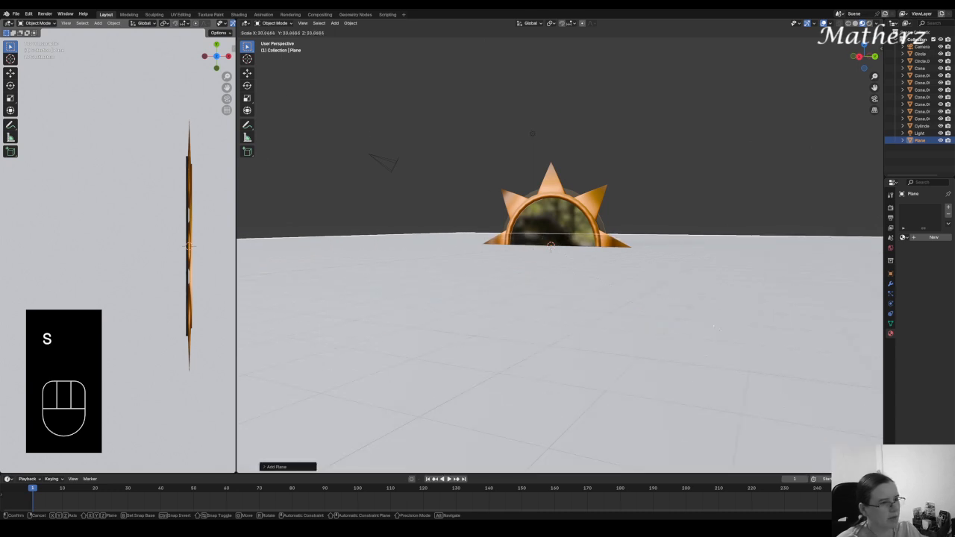
left_click(543, 226)
Step: Lower the floor plane along Z to beneath the mirror's lowest ray and enlarge it further
key("g")
key("z")
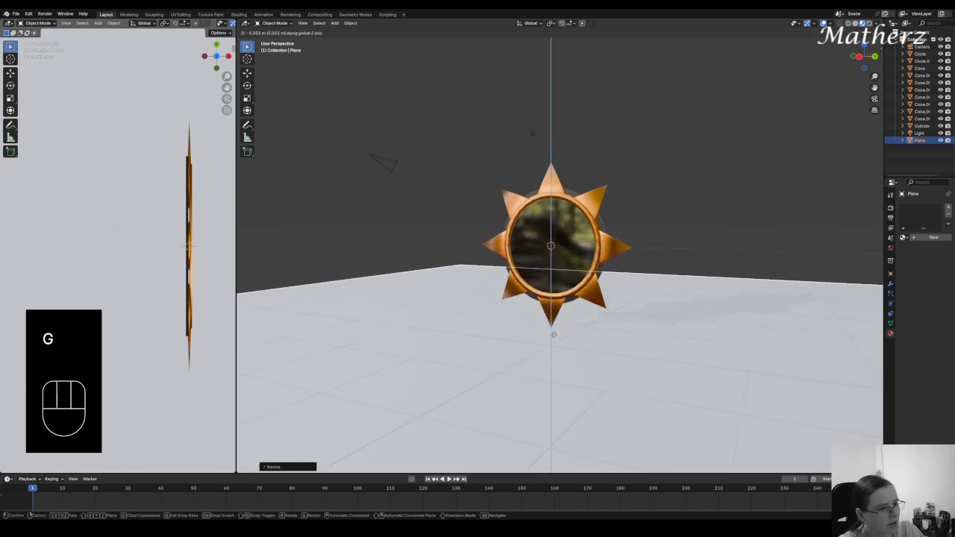
left_click(553, 334)
middle_click_drag(553, 335, 584, 345)
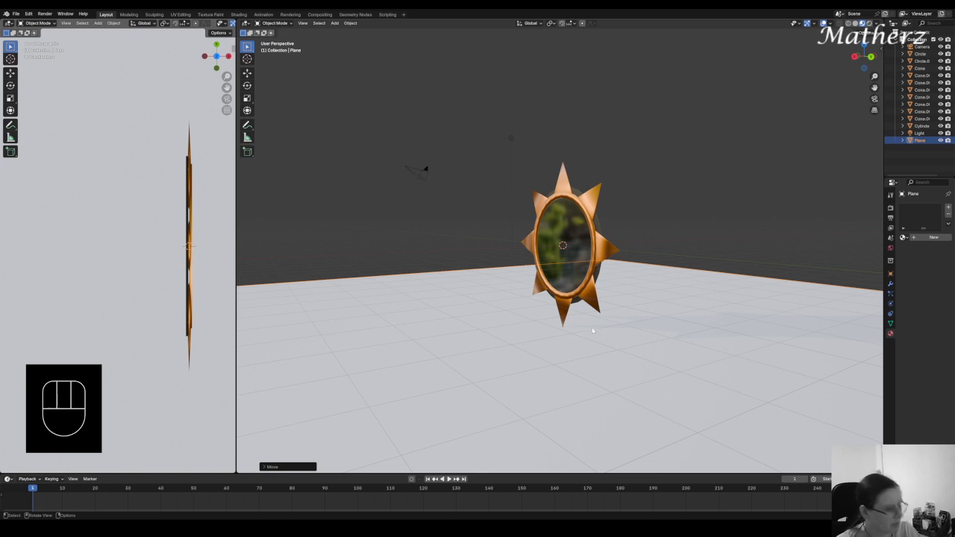
key("s")
left_click(527, 199)
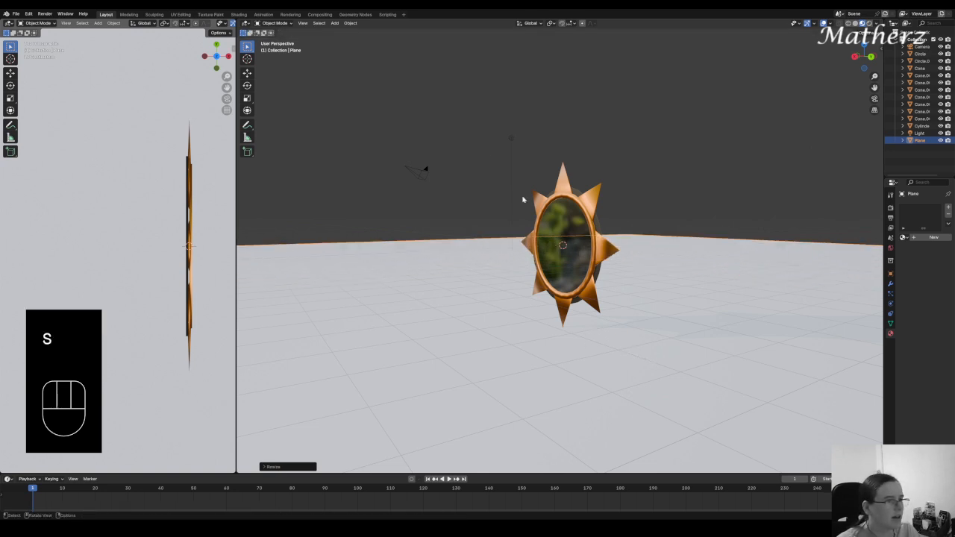
Step: Add a cube and move it along the X axis to a spot in front of the mirror
left_click(335, 23)
mouse_move(359, 30)
left_click(421, 41)
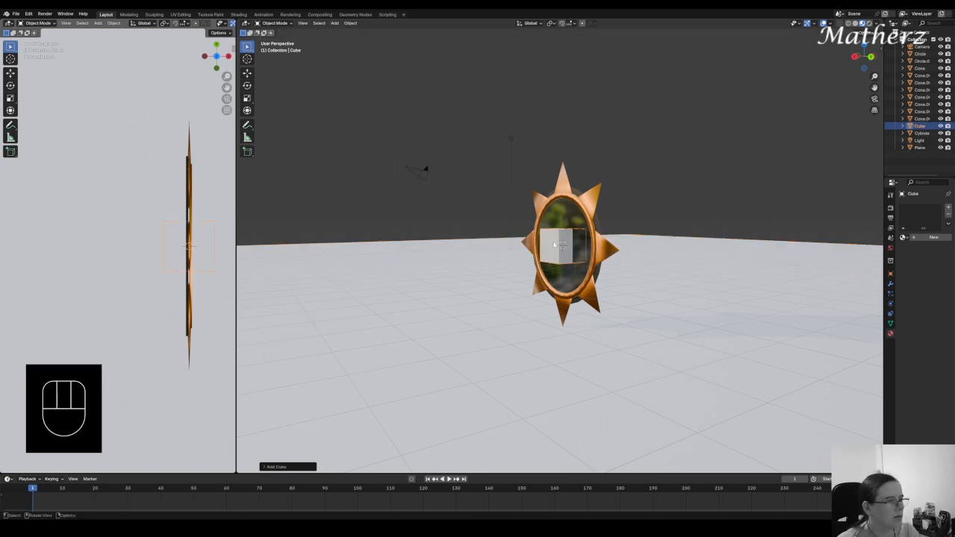
mouse_move(556, 244)
middle_mouse_down()
mouse_move(527, 239)
mouse_move(561, 251)
middle_mouse_up()
key("g")
key("x")
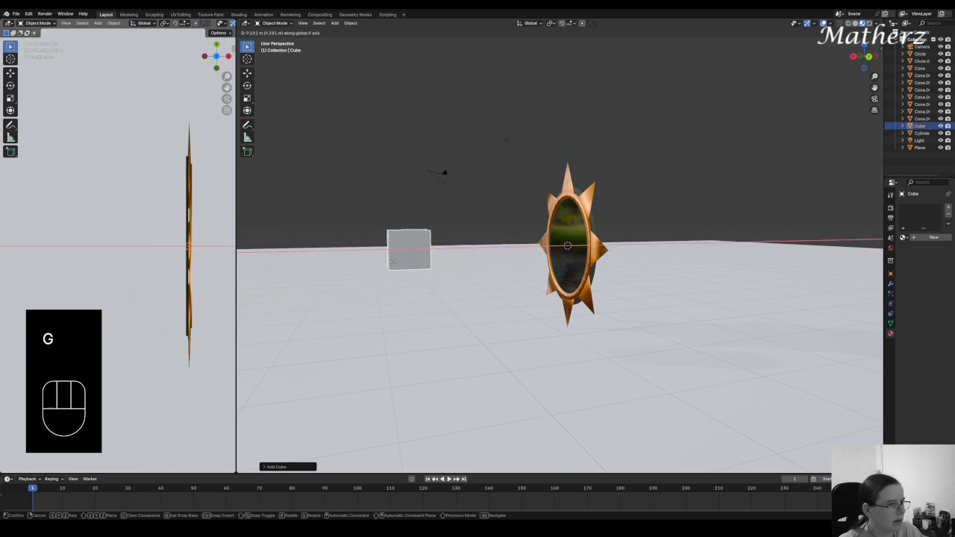
left_click(309, 264)
Step: Scale the cube up to roughly twice its size
scroll(336, 269, "down", 3)
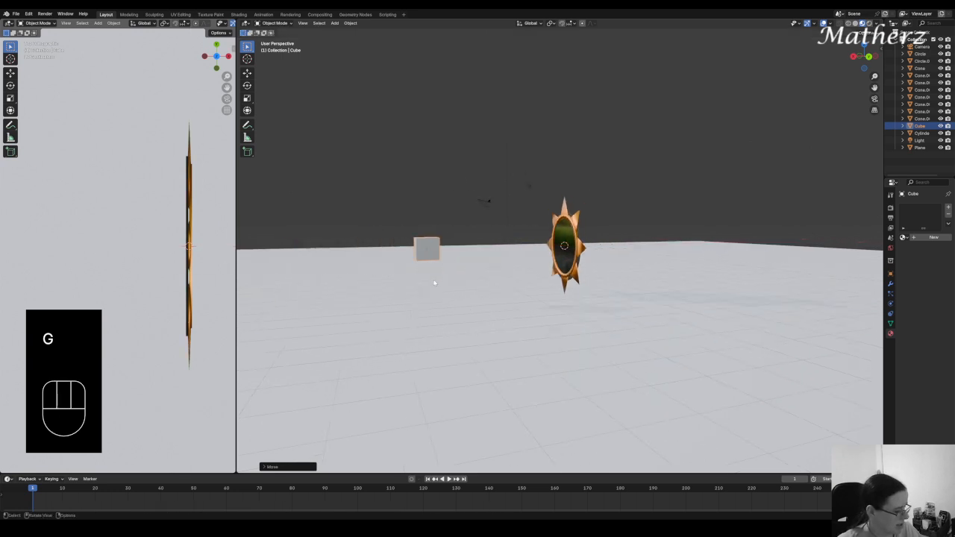
key("s")
left_click(469, 298)
Step: Move the enlarged cube farther from the mirror along the X axis and lower it along Z to the floor
key("g")
middle_click(379, 273)
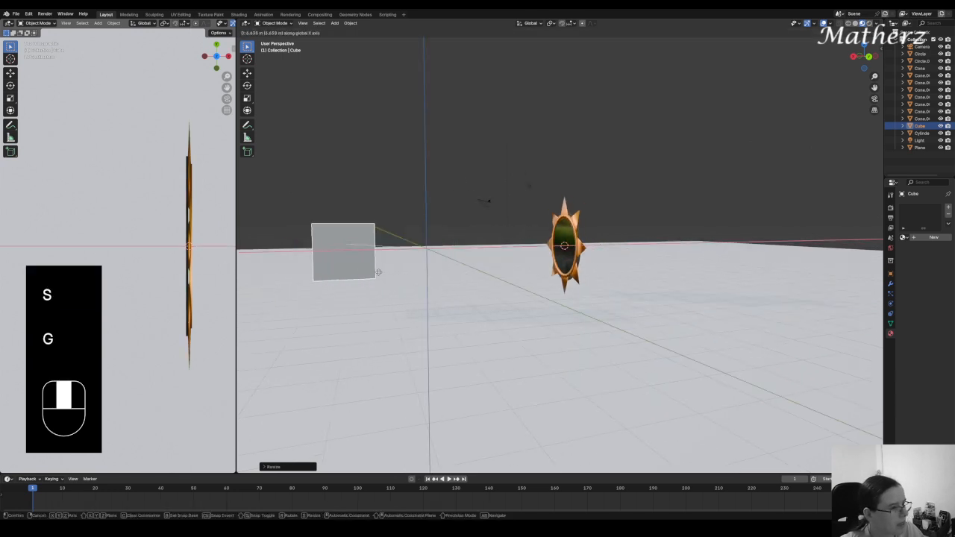
left_click(326, 274)
middle_click_drag(378, 272, 336, 323)
key("g")
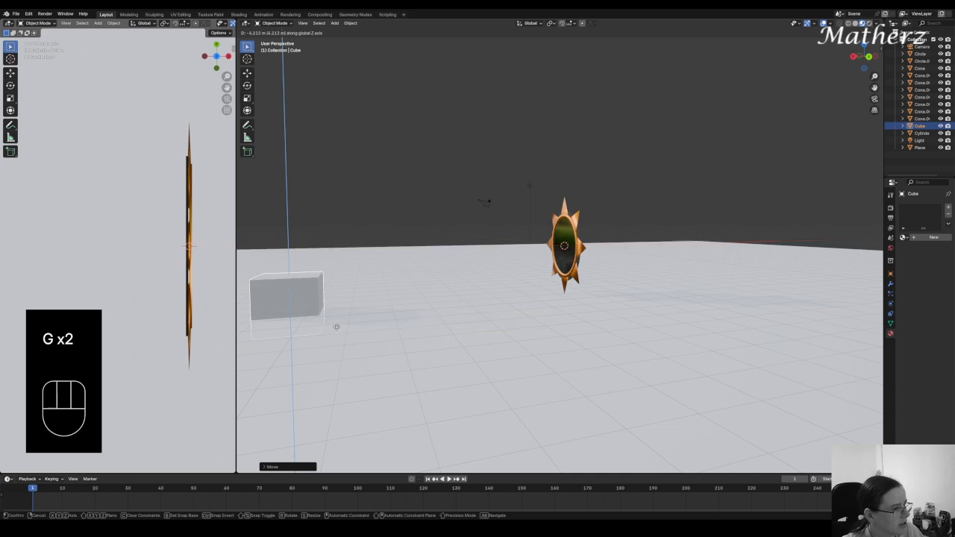
left_click(340, 315)
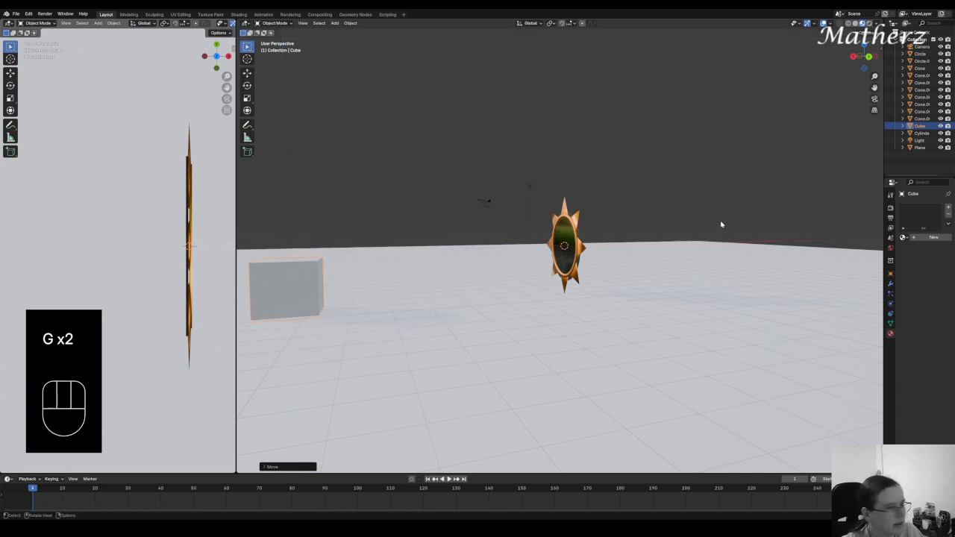
Step: Give the cube a new material with a bright green base color
left_click(934, 242)
left_click(934, 283)
left_click_drag(889, 187, 886, 185)
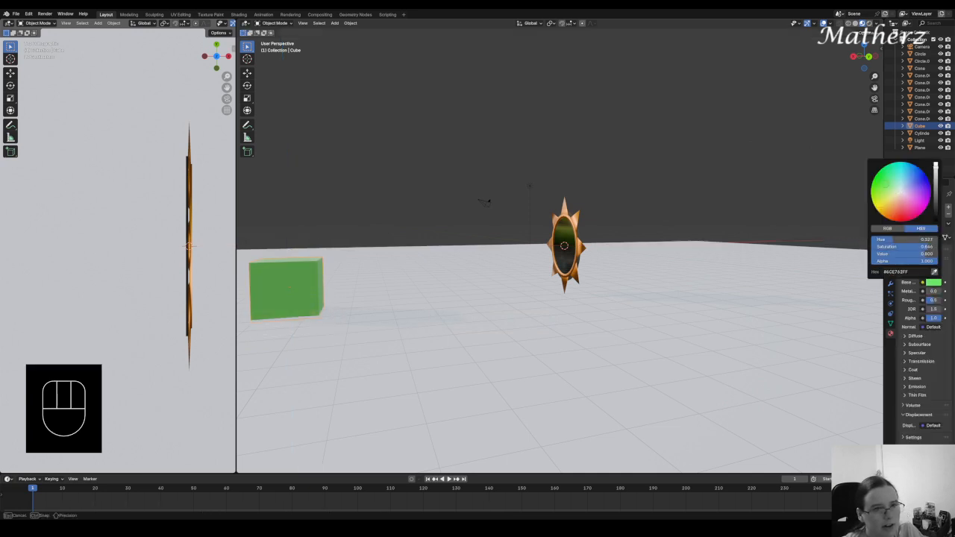
Step: View the mirror from the front, past the cube, and use rendered shading to check its reflection
middle_click_drag(409, 249, 508, 248)
scroll(567, 249, "up", 3)
middle_click_drag(567, 250, 577, 292)
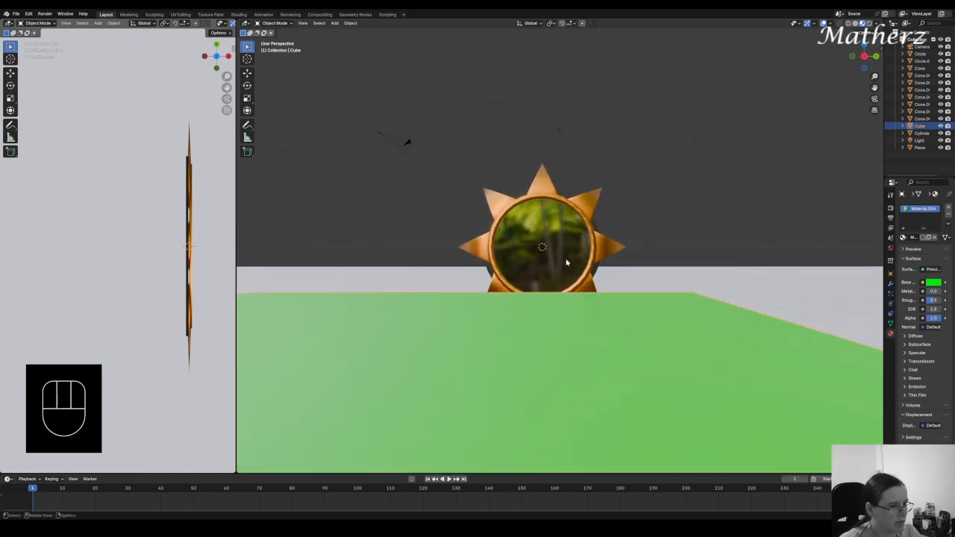
scroll(561, 259, "up", 1)
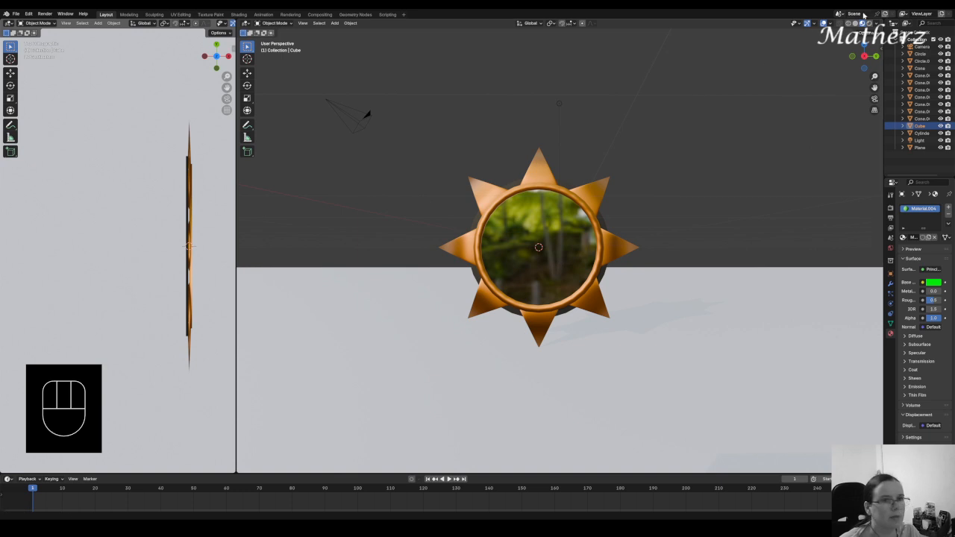
left_click(868, 23)
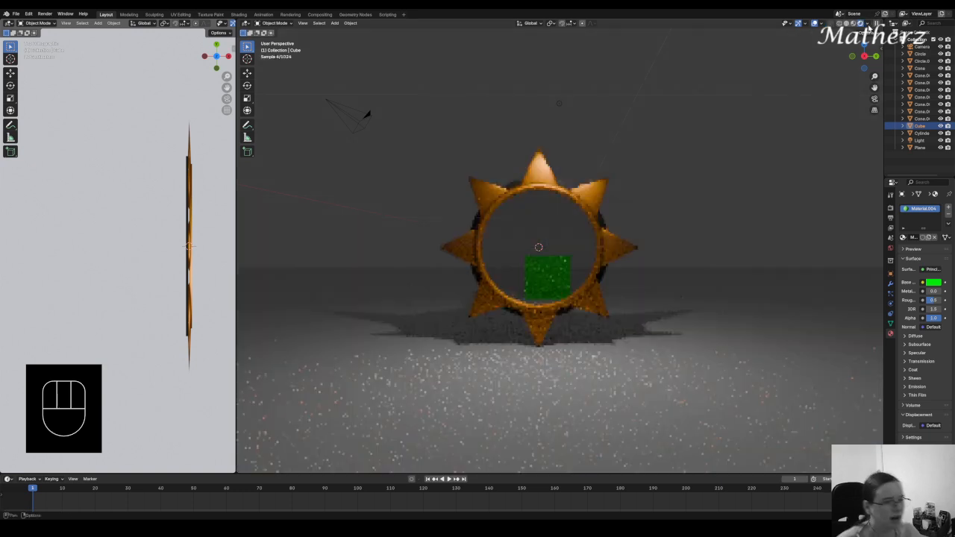